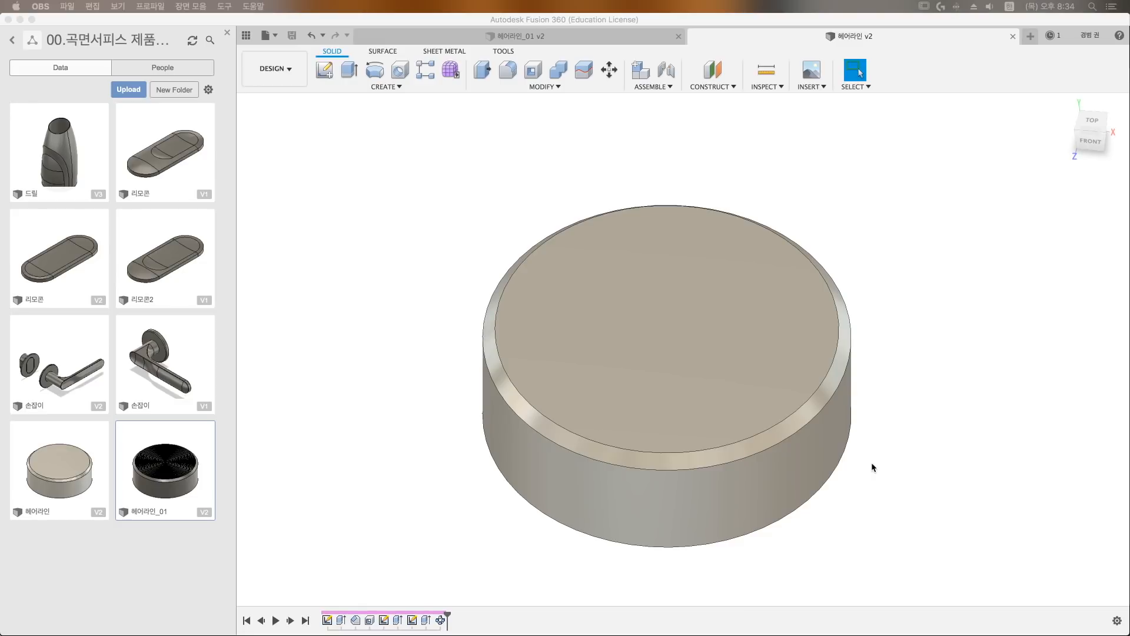
Compare the grooved top of the 헤어라인_01 model with the smooth top of the 헤어라인 model
left_click(507, 37)
middle_click_drag(404, 471, 401, 528, "shift")
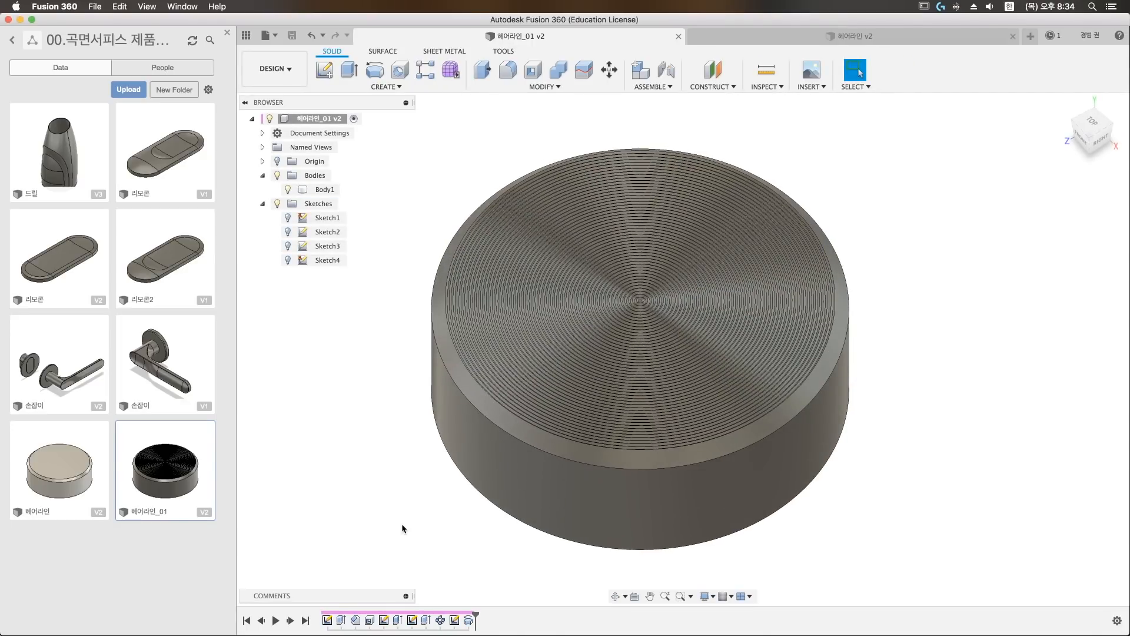
left_click(800, 36)
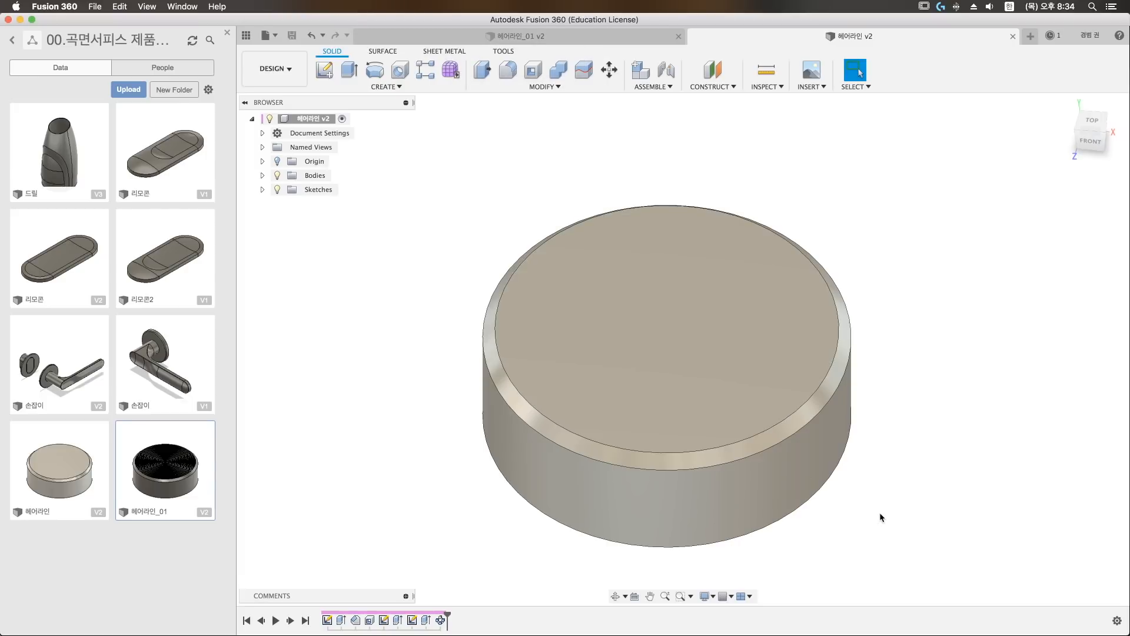
left_click(521, 36)
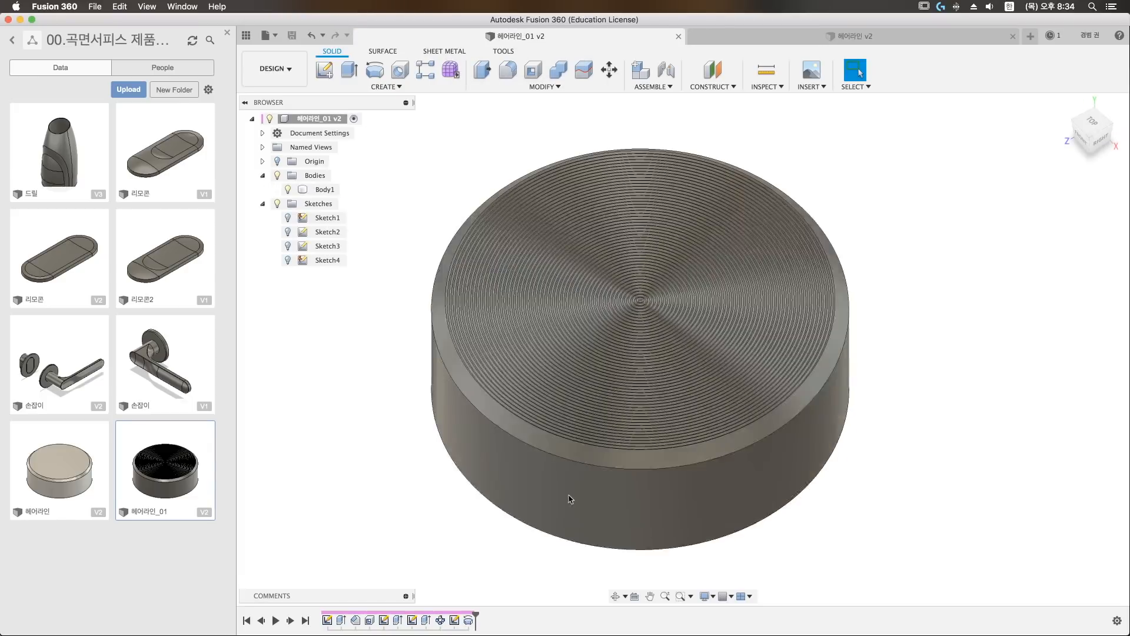
left_click(828, 44)
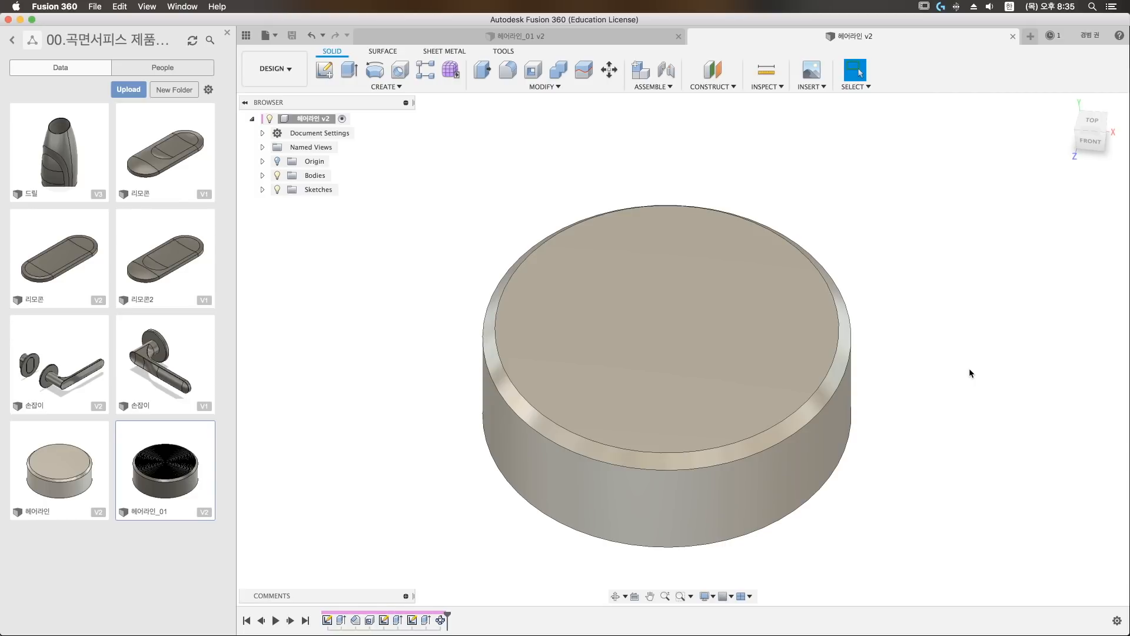
left_click(498, 36)
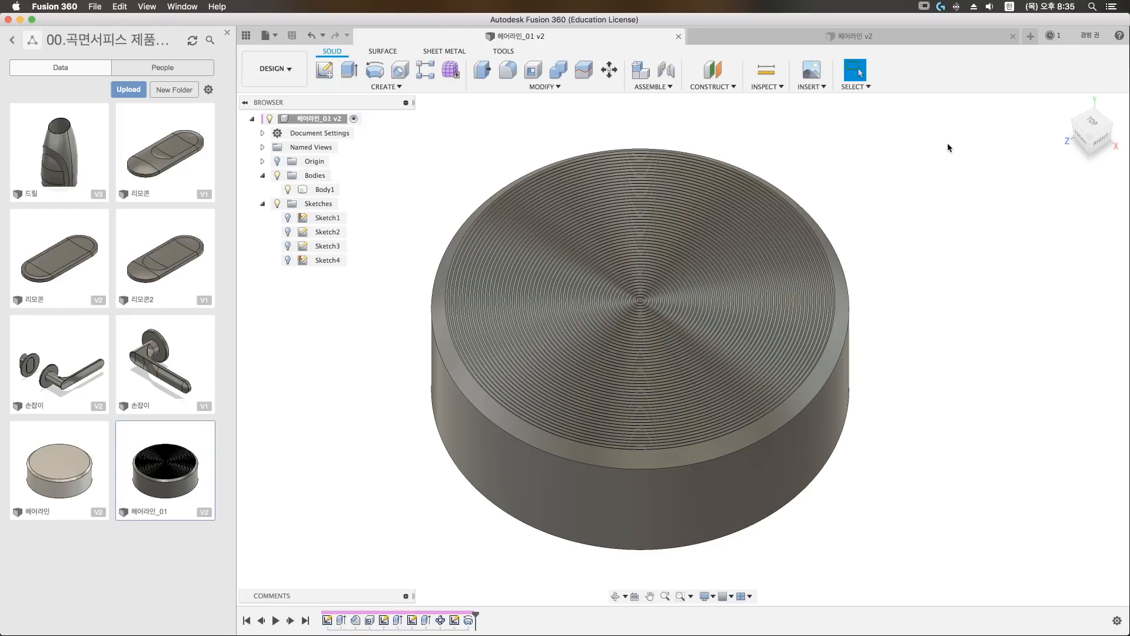
middle_click_drag(949, 174, 969, 154, "shift")
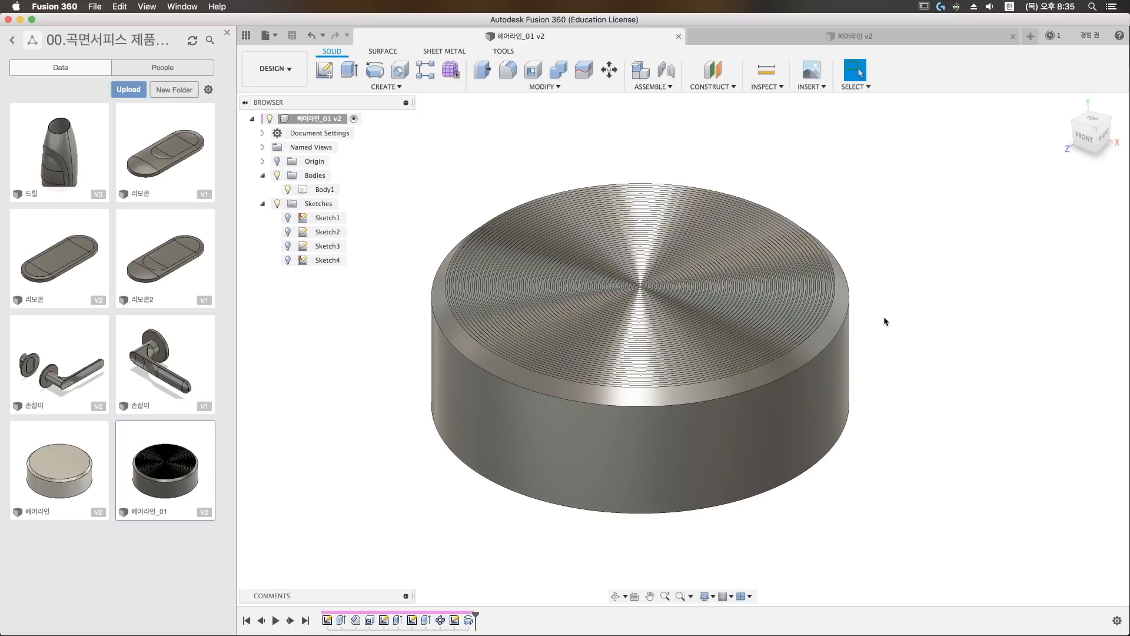
Set the user parameter count to 60 in the 헤어라인_01 design
key("shift+p")
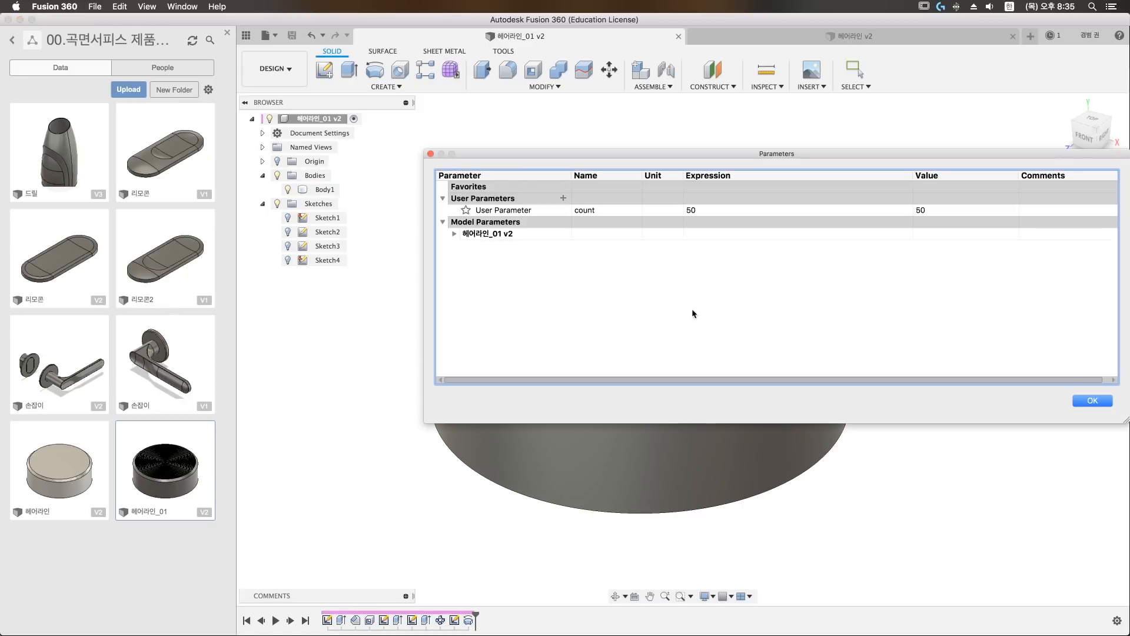
left_click_drag(705, 154, 603, 343)
double_click(611, 399)
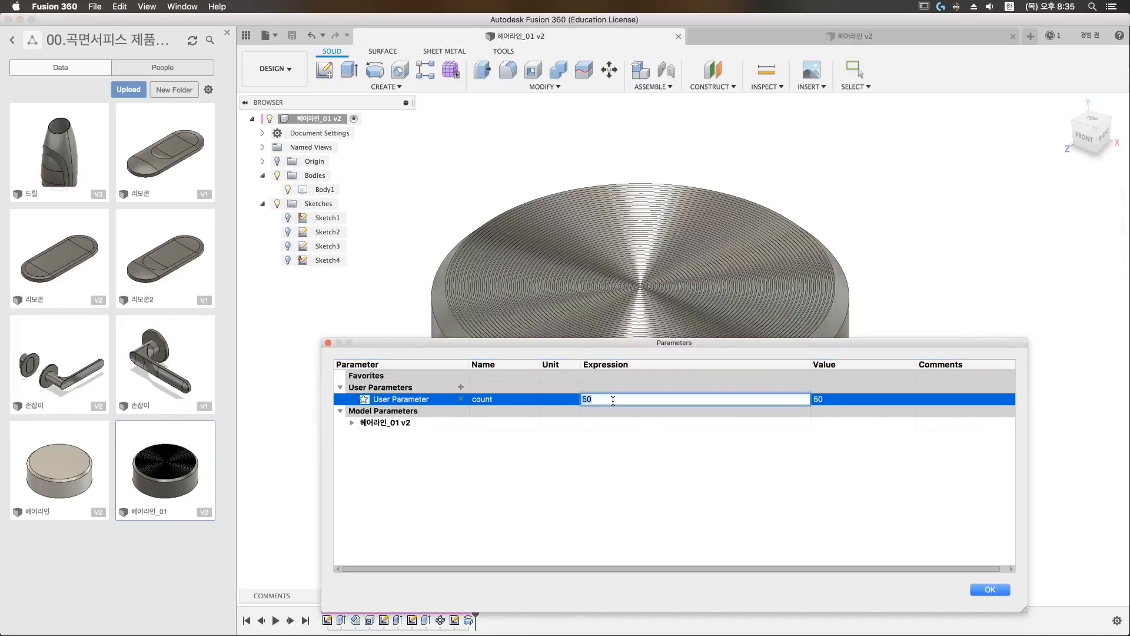
type("60")
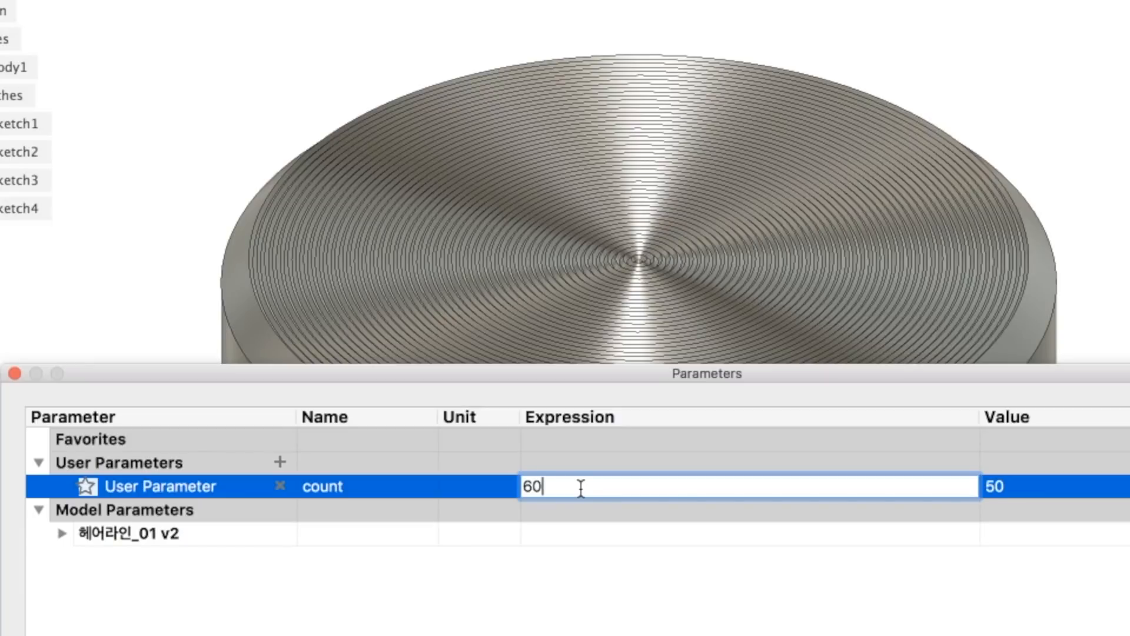
key("Return")
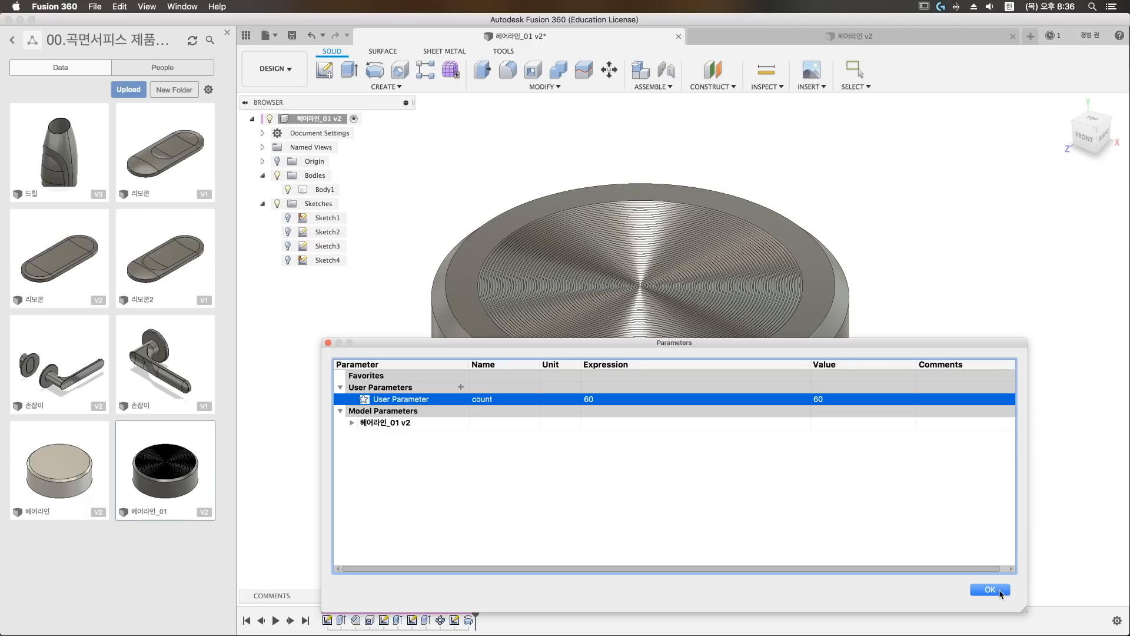
left_click(1000, 587)
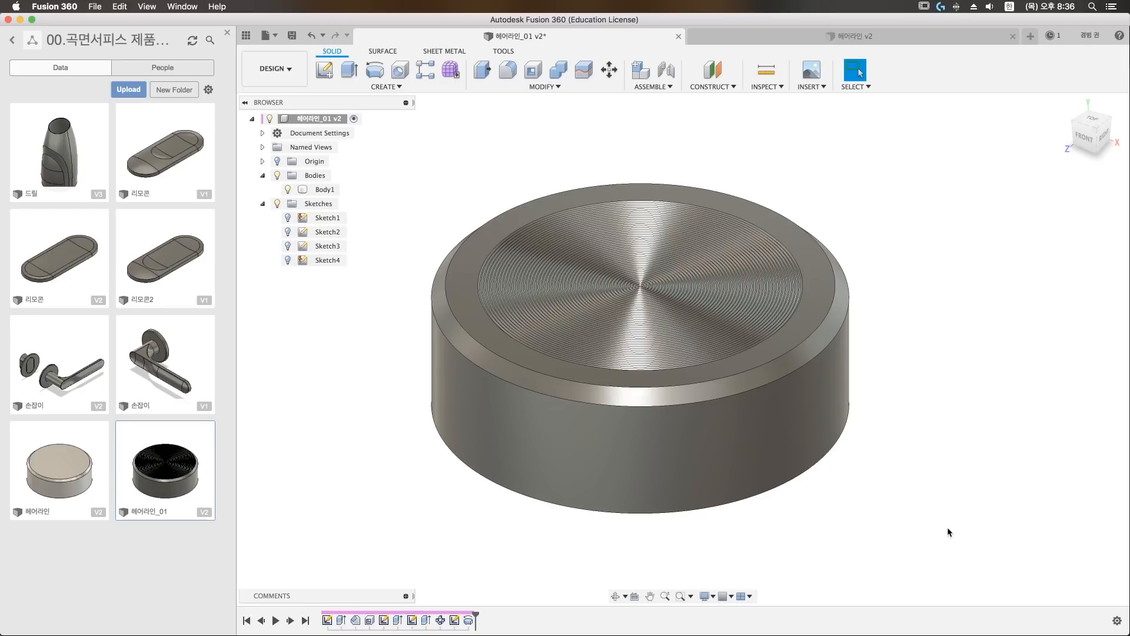
Examine the top, chamfer and side faces of the smooth 헤어라인 model as separate finish areas
left_click(838, 37)
left_click(634, 35)
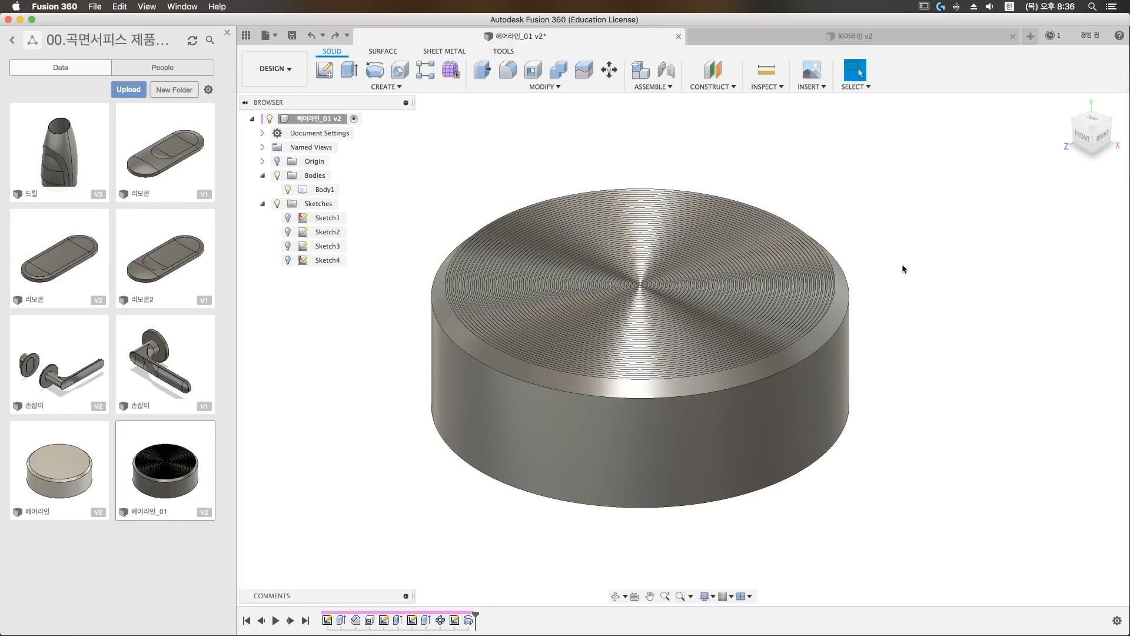
left_click(900, 39)
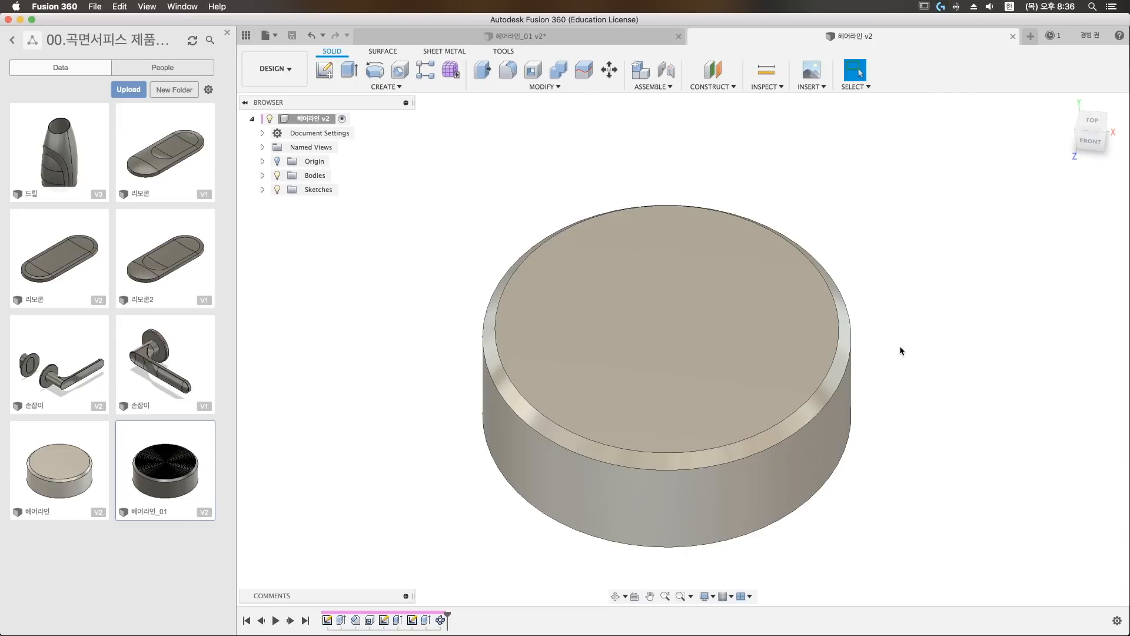
middle_click_drag(898, 347, 796, 321, "shift")
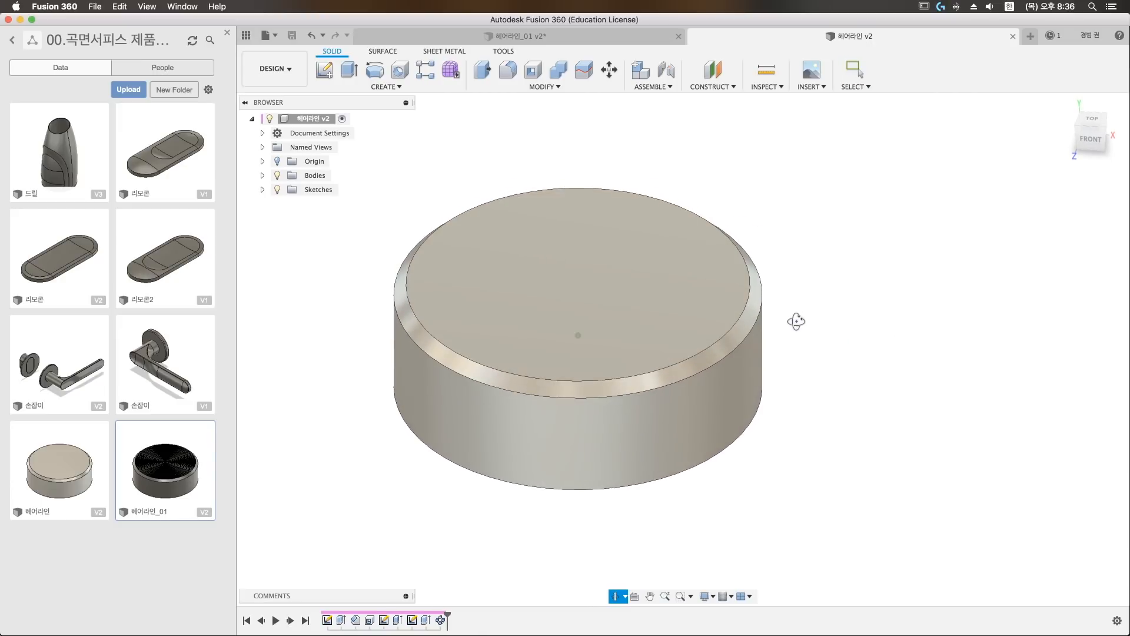
left_click(655, 265)
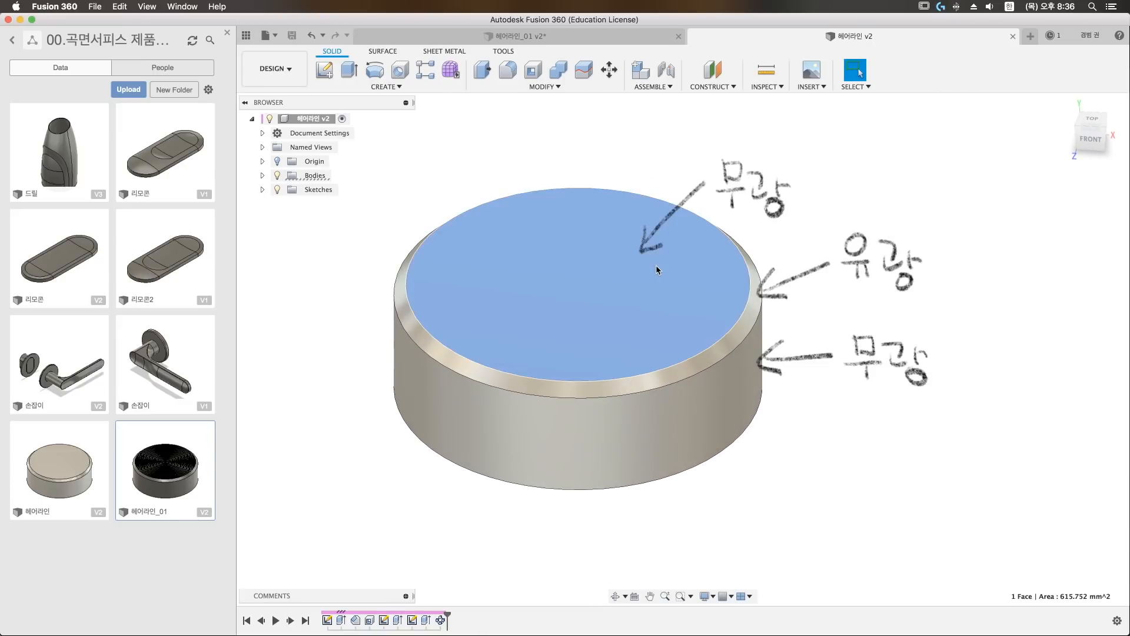
left_click(747, 335)
left_click(754, 369)
left_click(916, 382)
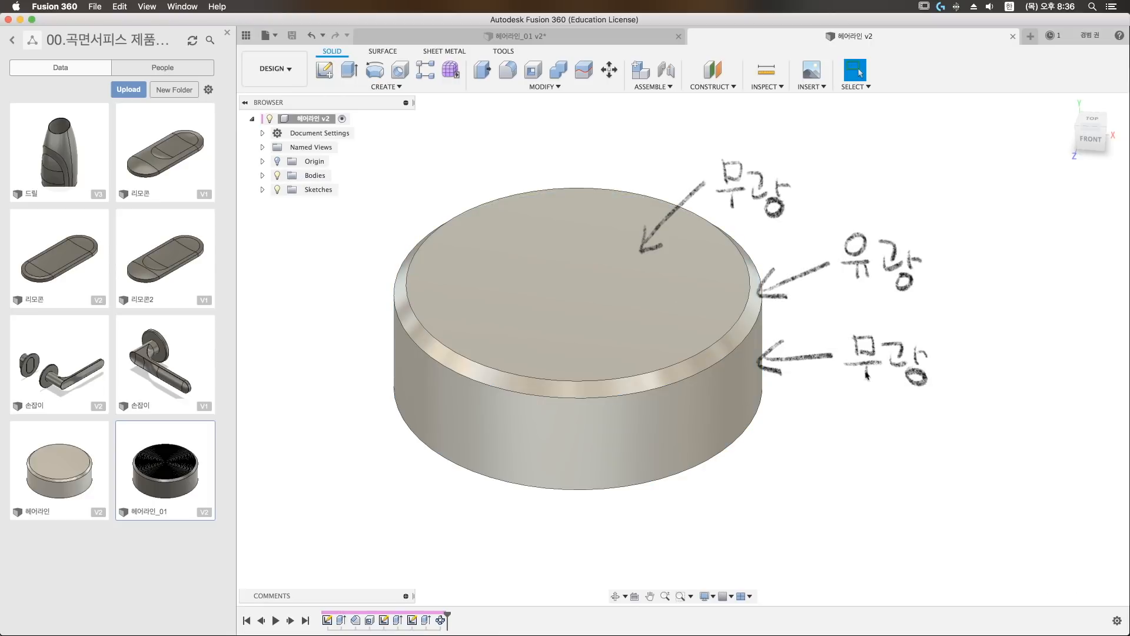
left_click(730, 351)
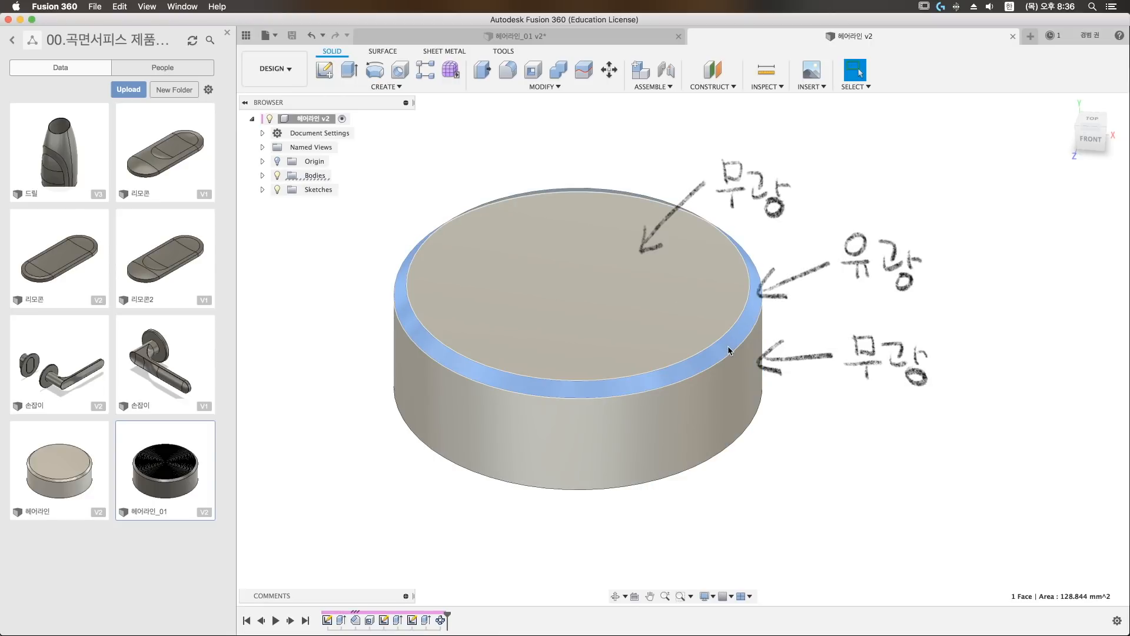
left_click(790, 326)
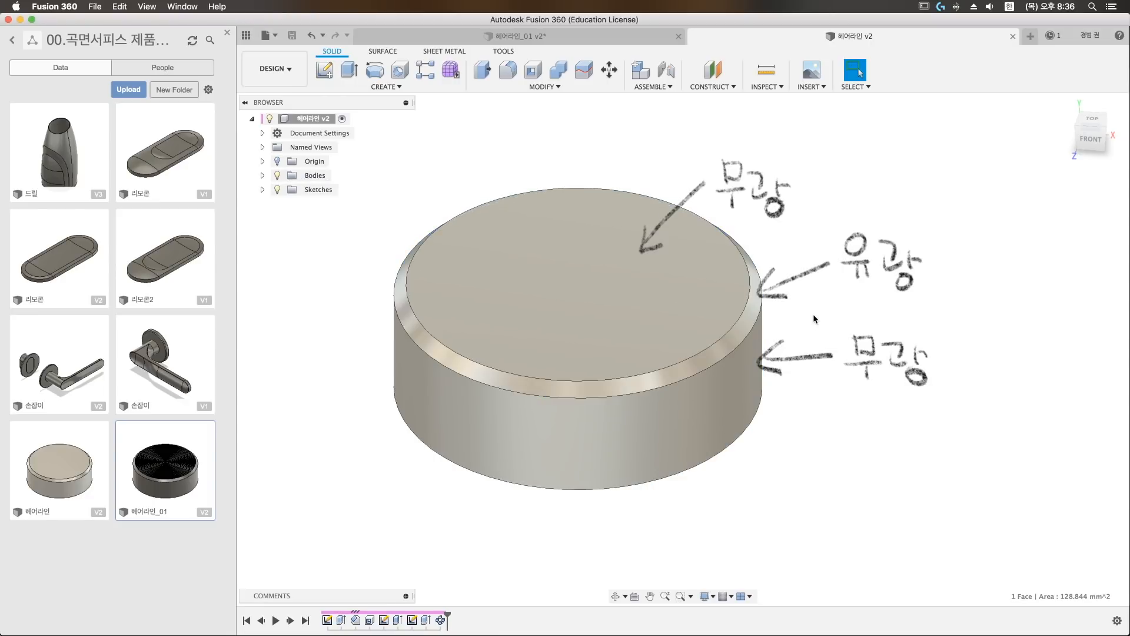
left_click(677, 312)
left_click(772, 377)
left_click(748, 384)
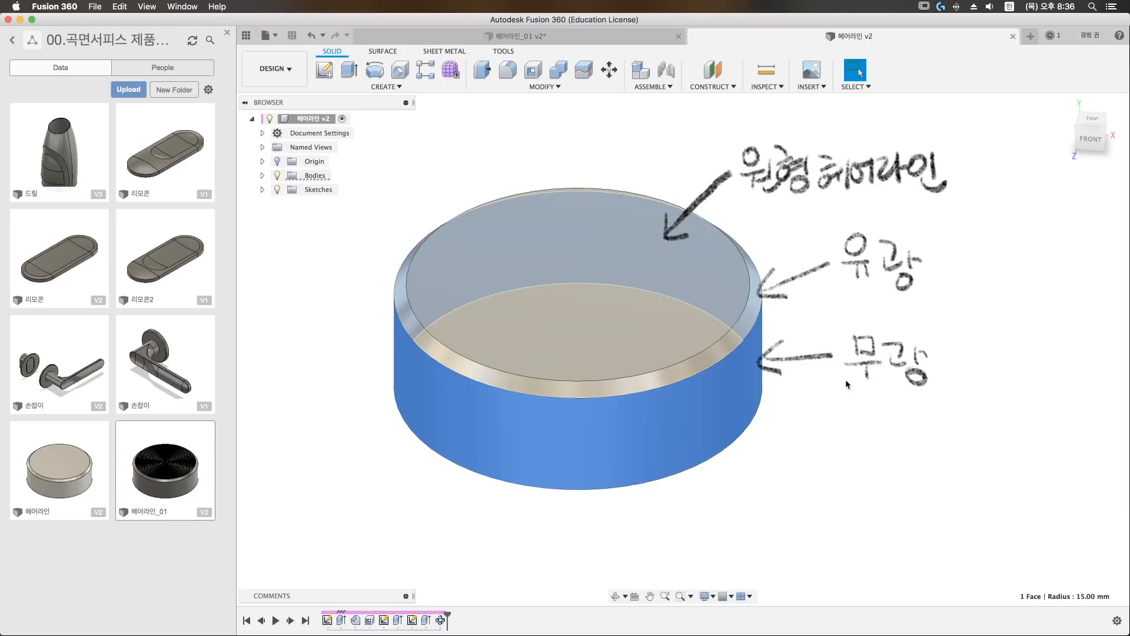
left_click(846, 379)
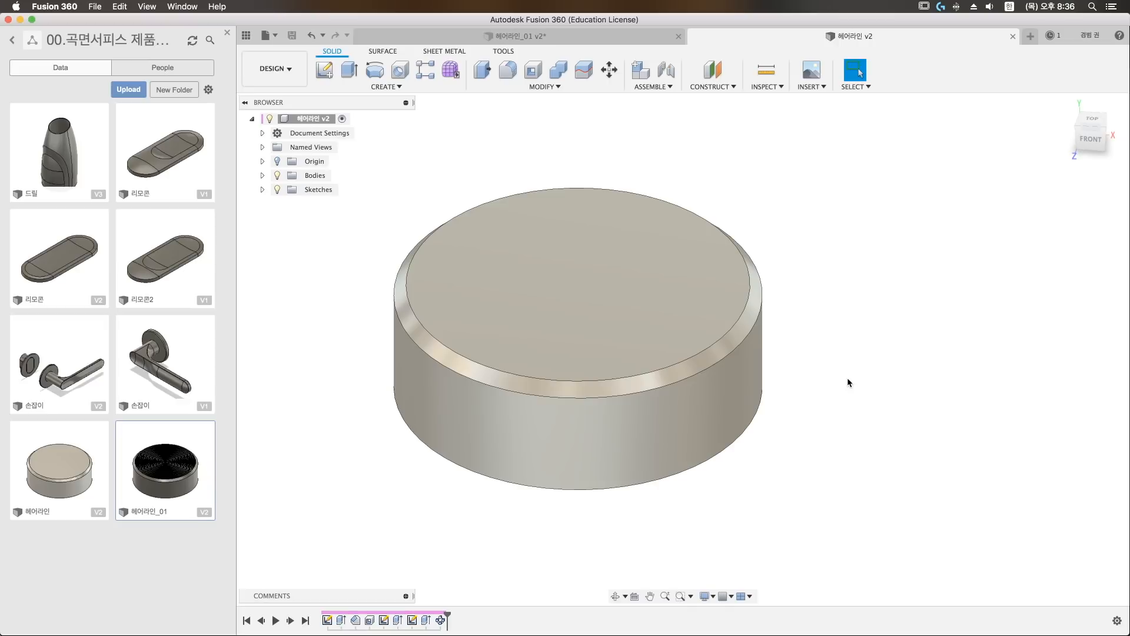
Inspect the chamfer face around the grooved top of the 헤어라인_01 model
left_click(562, 37)
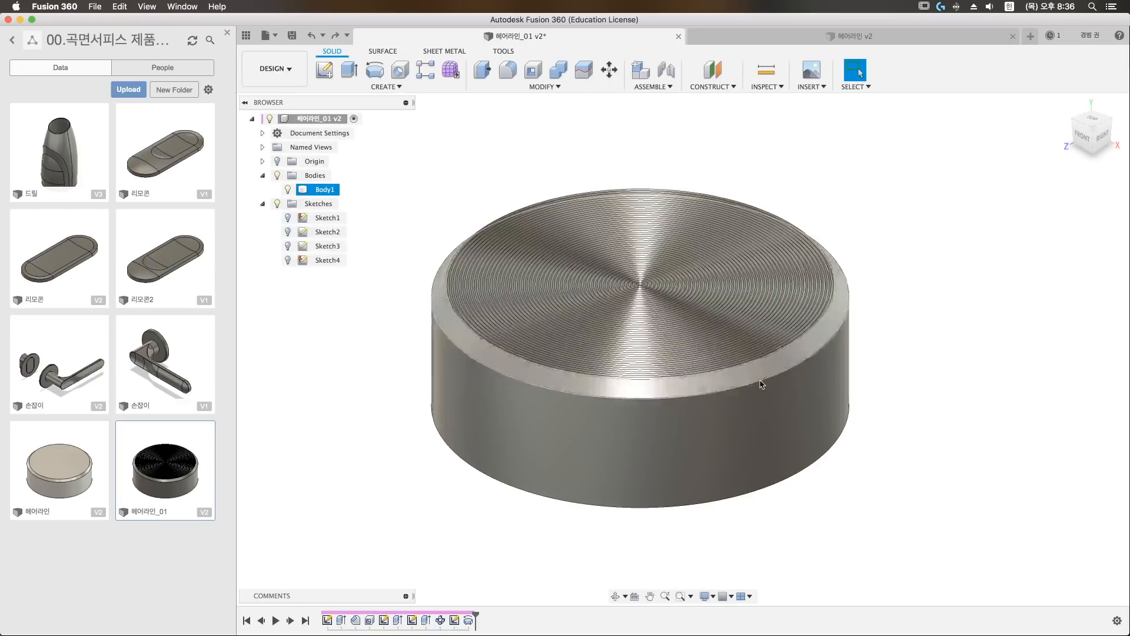
left_click(760, 382)
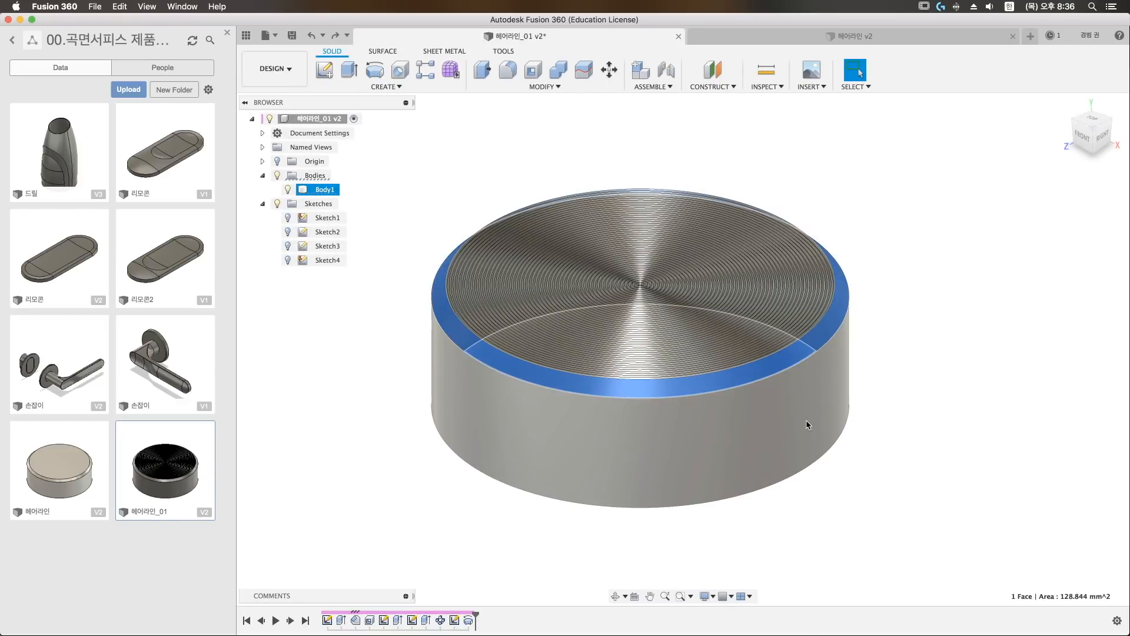
left_click(997, 325)
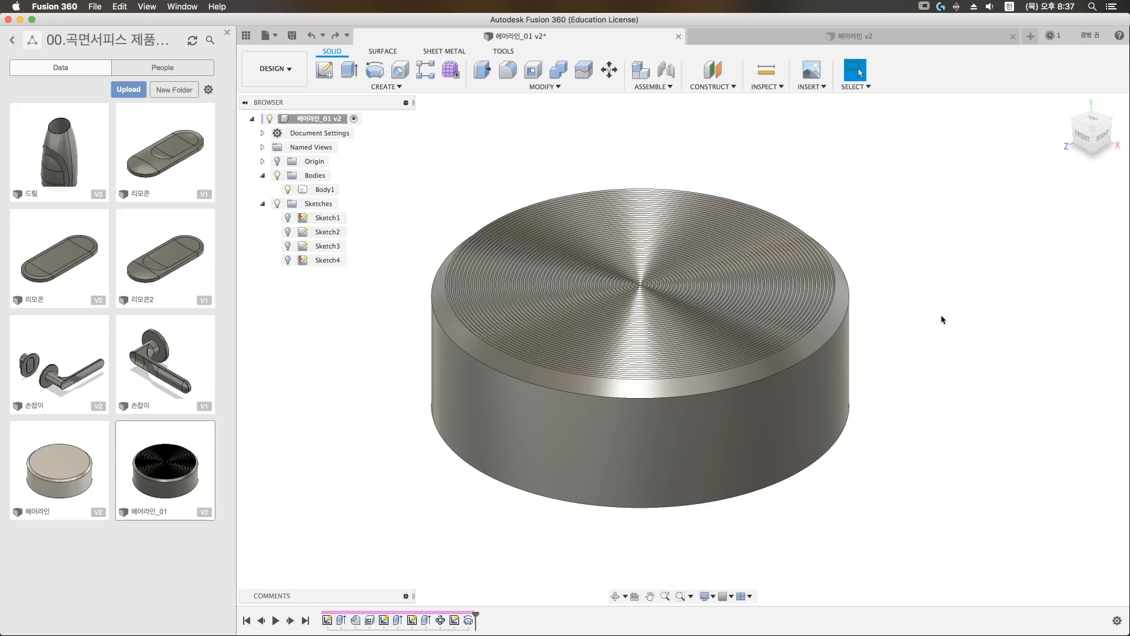
Switch to KeyShot and view the brushed circular texture among the bump maps with enlarged thumbnails
key("ctrl+Up")
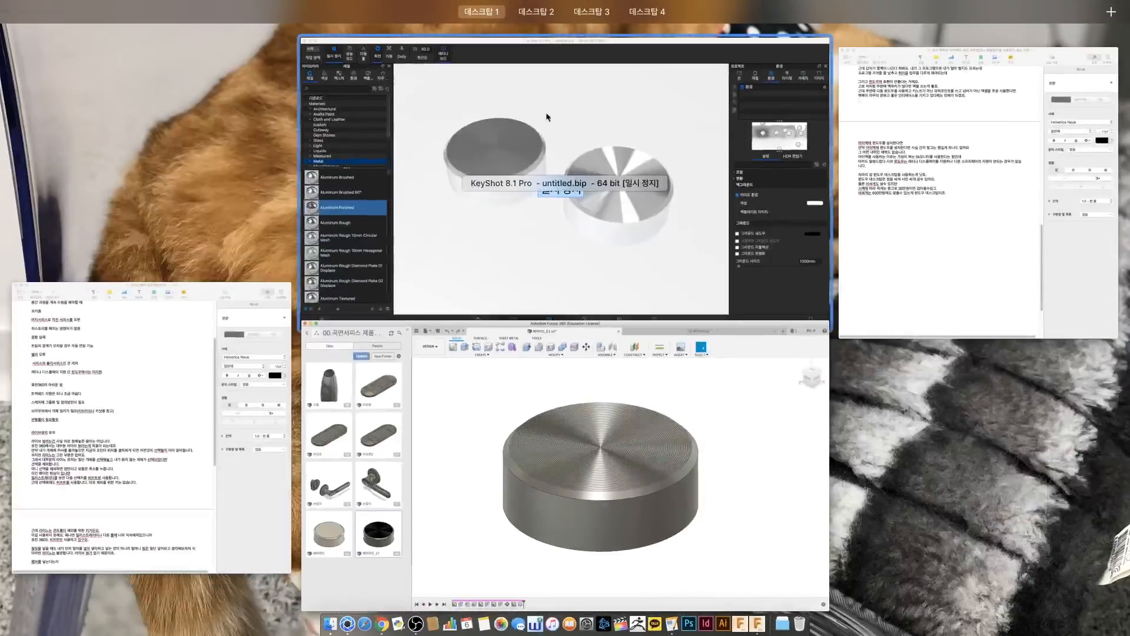
left_click(546, 117)
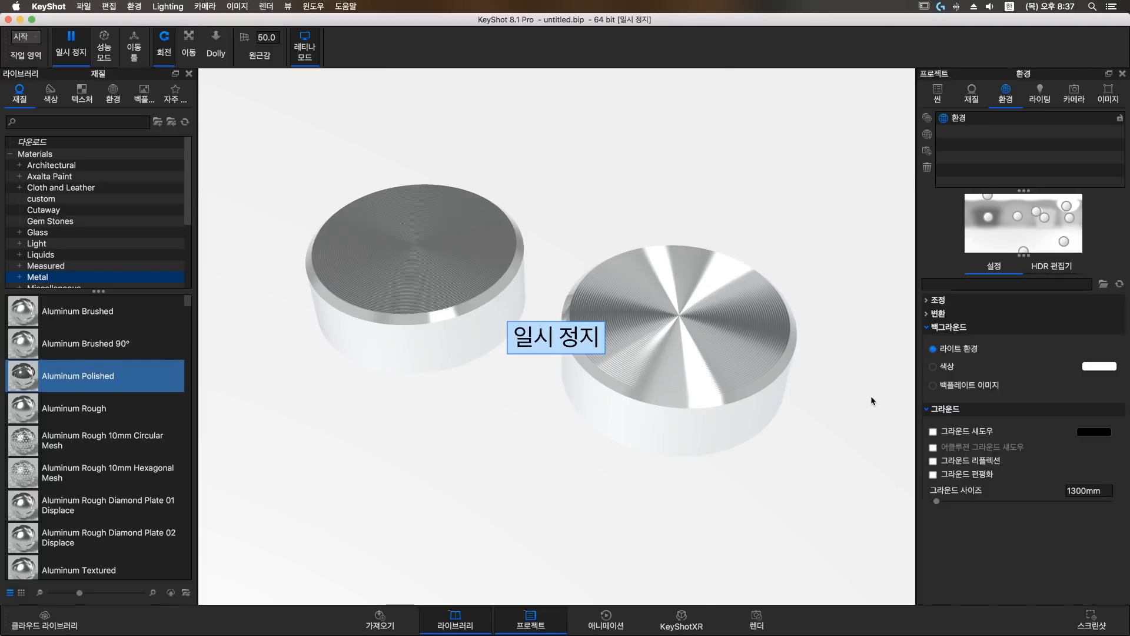
left_click(76, 94)
scroll(88, 448, "up", 5)
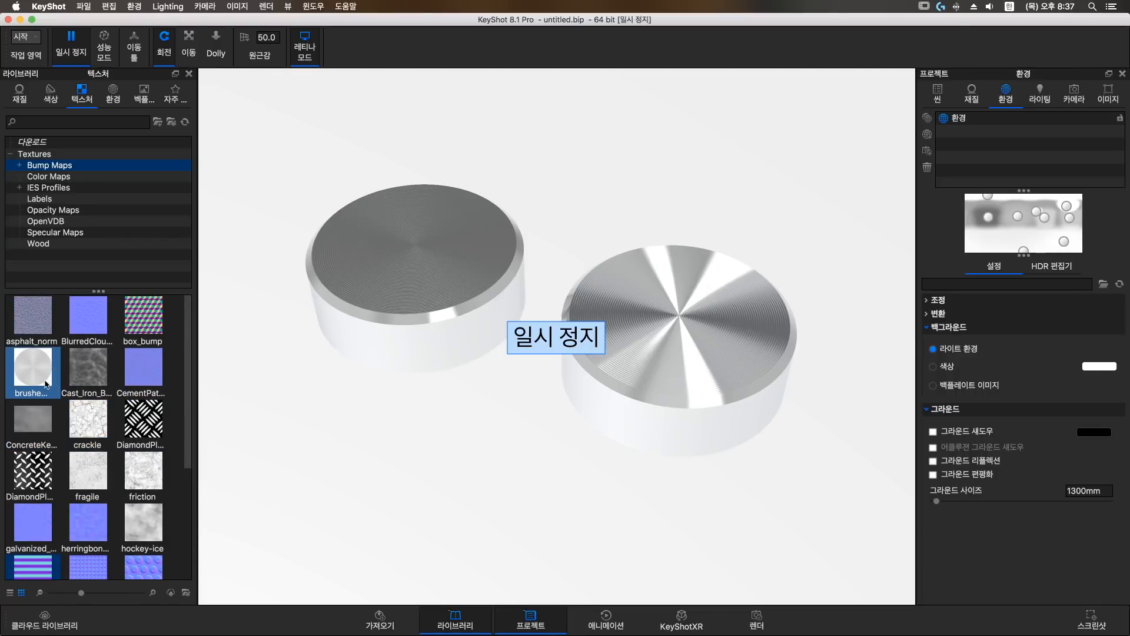
left_click_drag(81, 592, 107, 593)
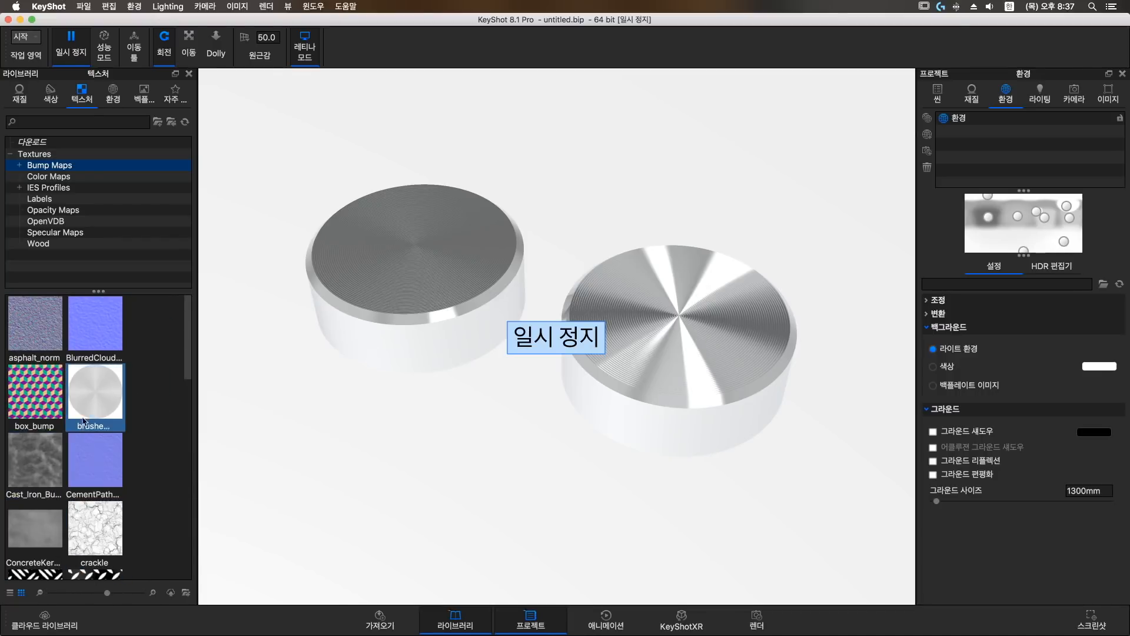
mouse_move(91, 415)
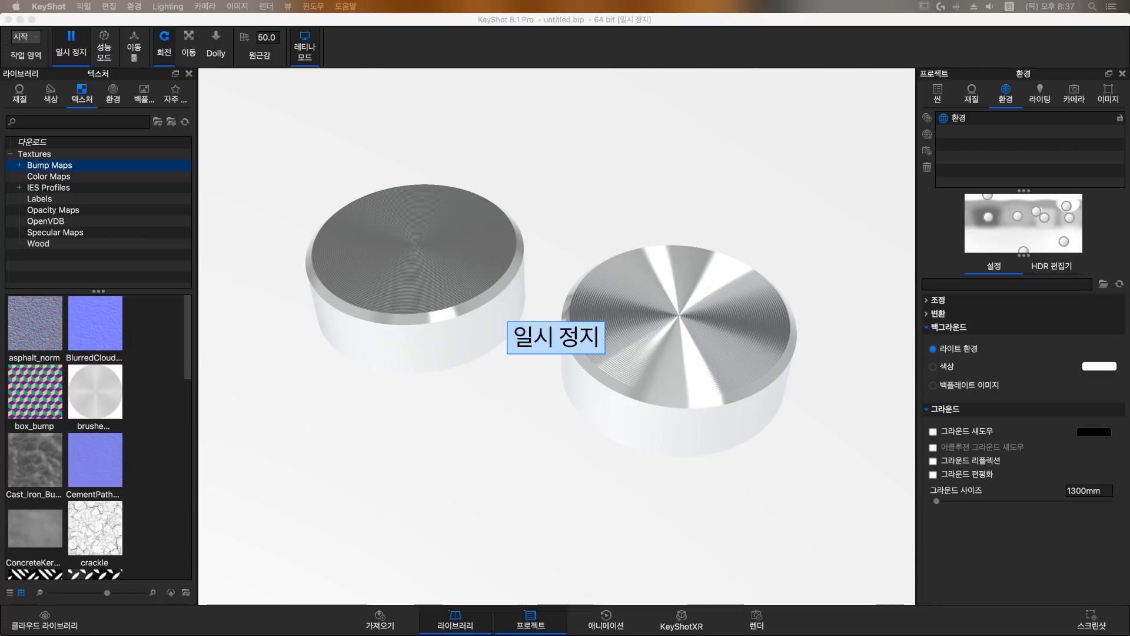
View the radial.jpg image from the bip folder in Finder, then close it
left_click_drag(1129, 177, 294, 122)
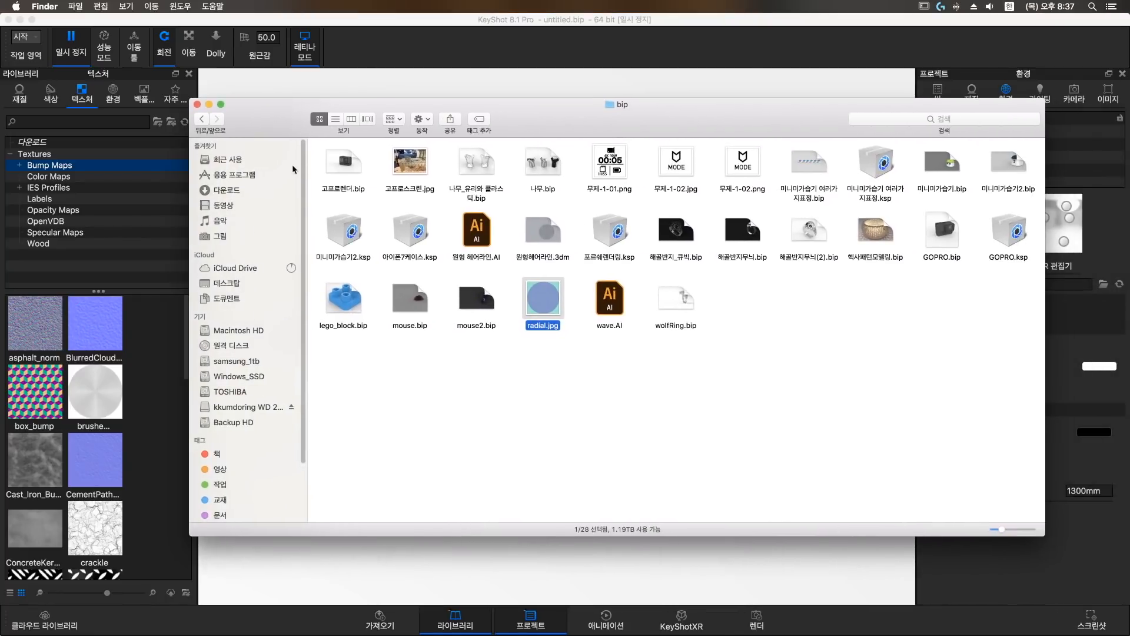
double_click(533, 302)
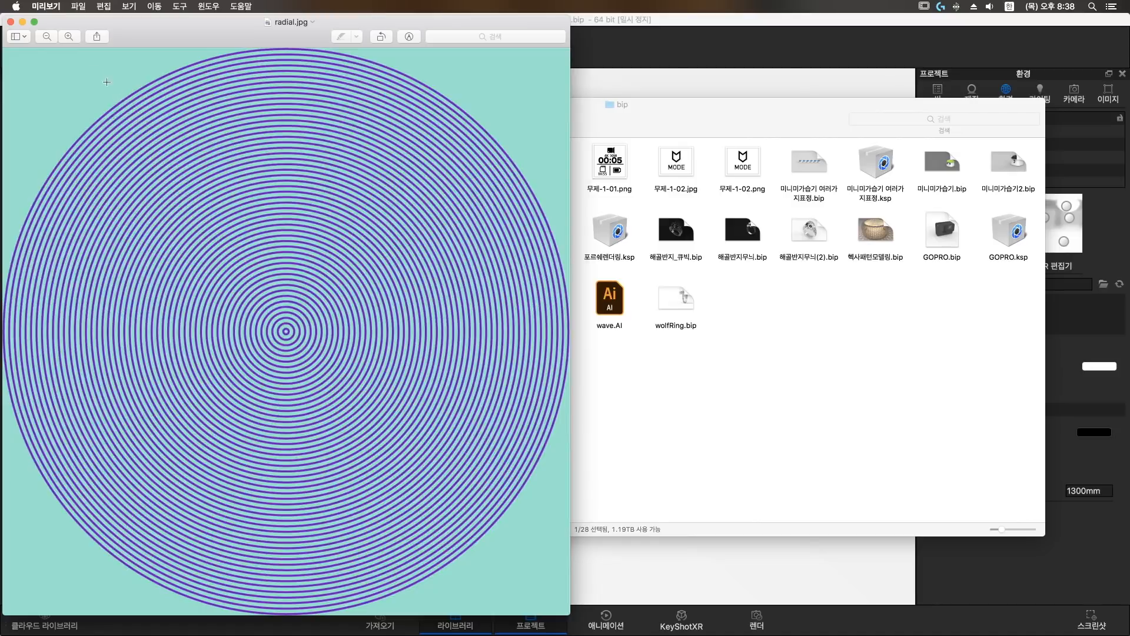
left_click(11, 21)
left_click(548, 360)
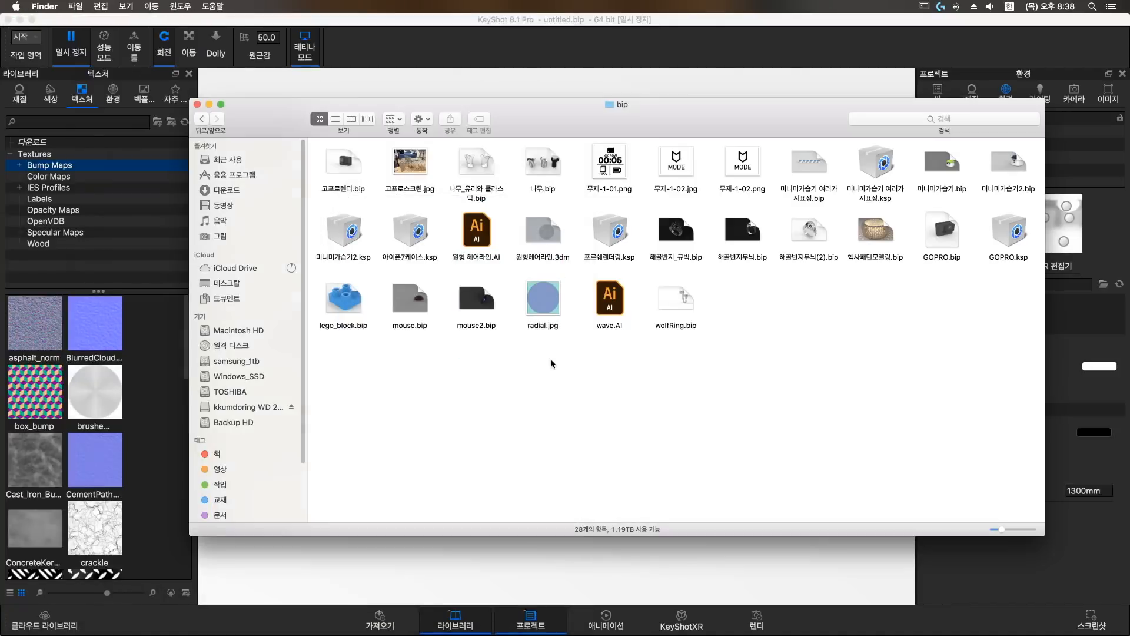
Open the 원형 헤어라인.AI file in Illustrator
left_click(608, 299)
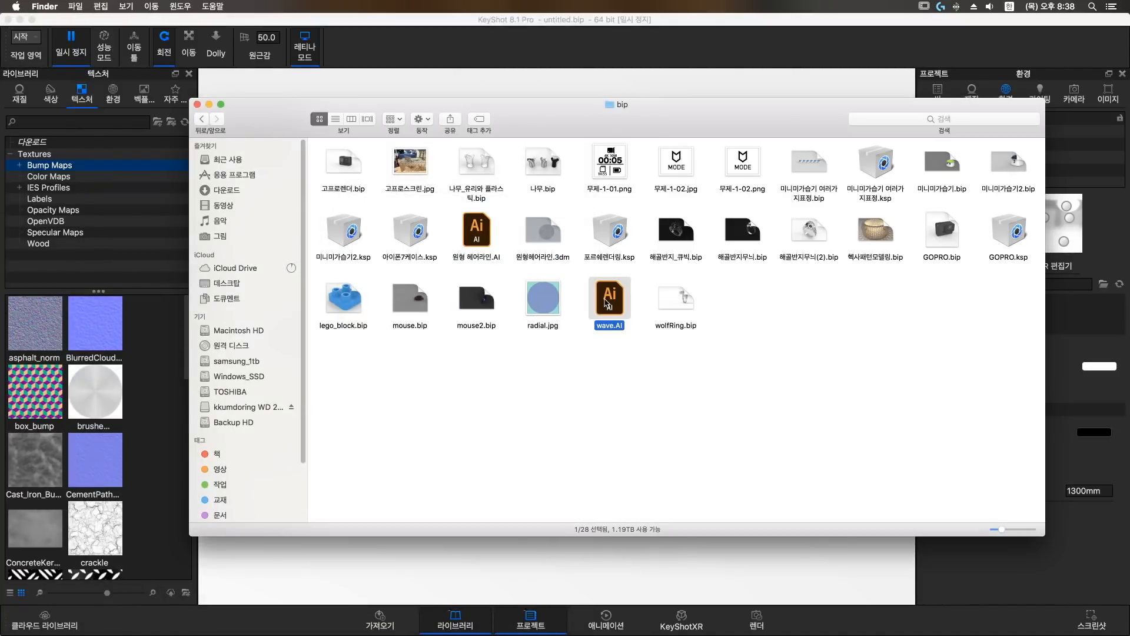
right_click(607, 298)
left_click(611, 305)
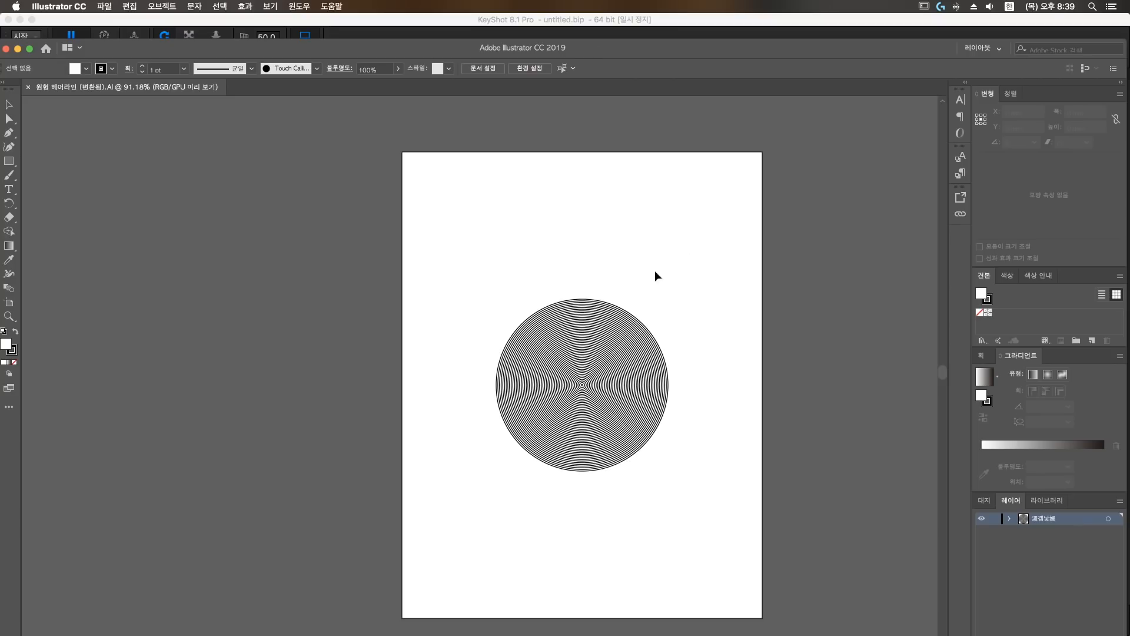
Export the whole concentric-circle pattern as hairline.png in PNG format at medium 150 ppi resolution with a white background
left_click_drag(680, 247, 420, 513)
left_click(420, 514)
key("shift+o")
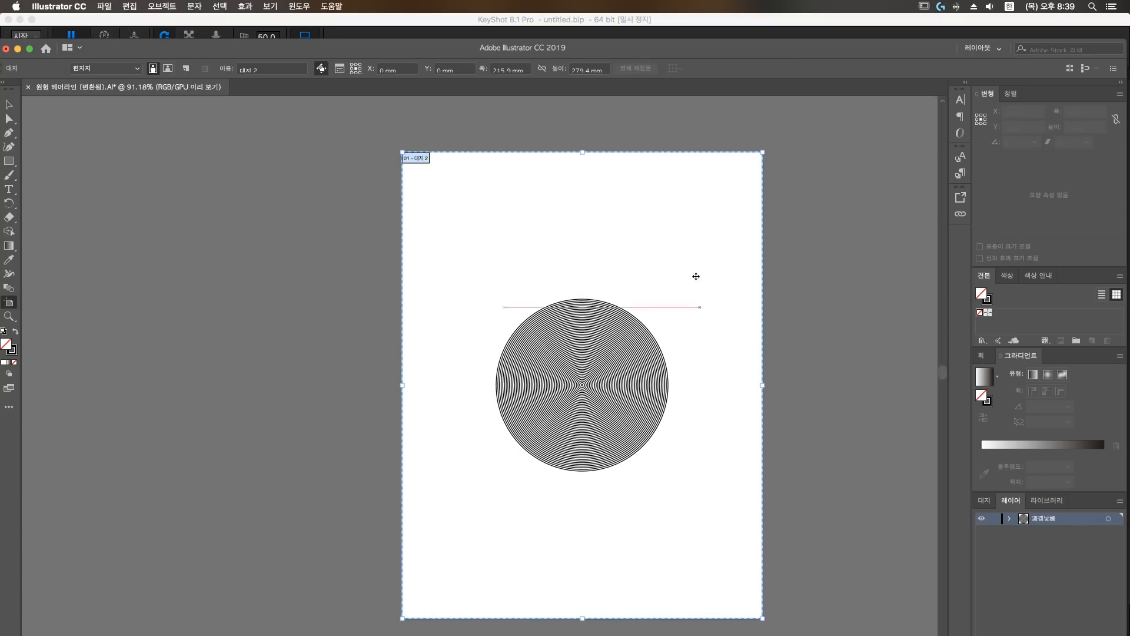
left_click(372, 159)
key("v")
left_click_drag(447, 250, 732, 472)
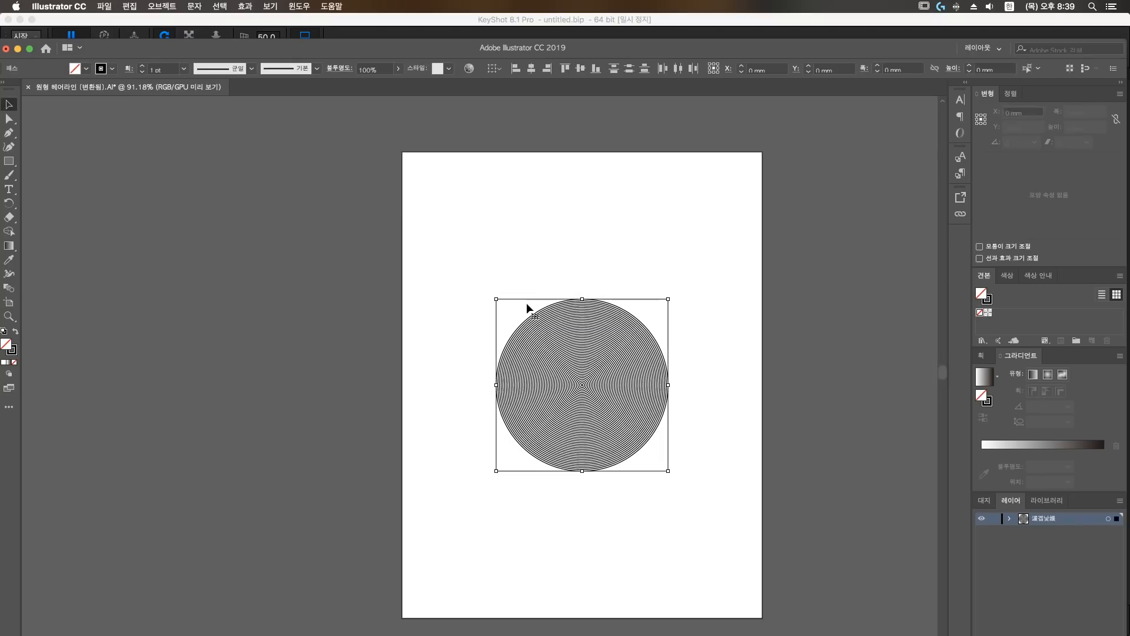
left_click_drag(101, 50, 144, 43)
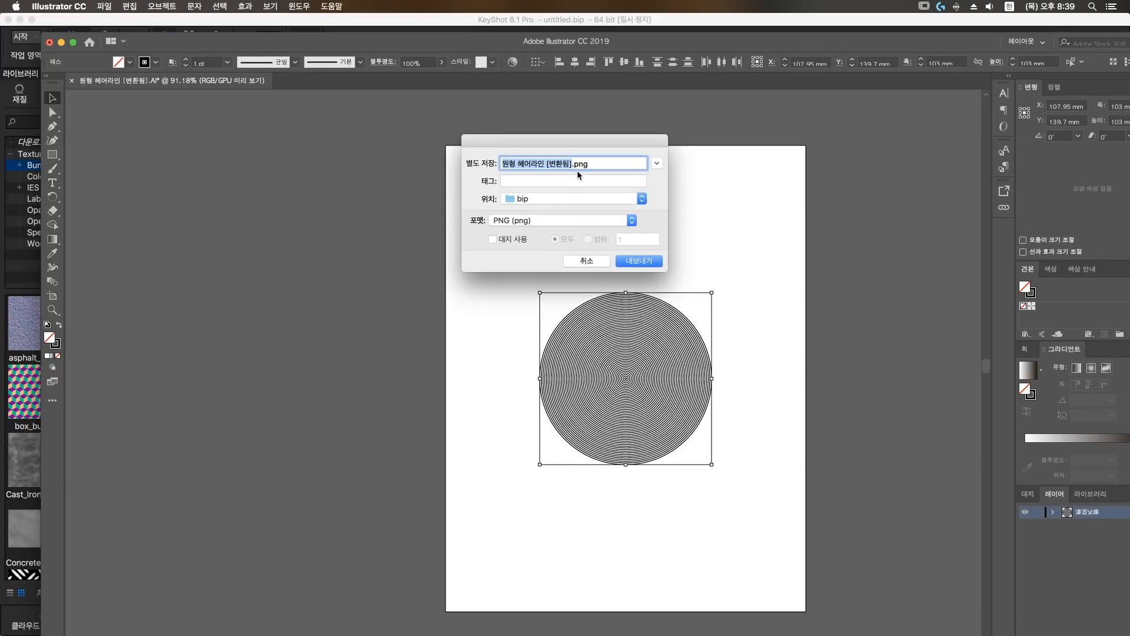
type("hairline")
key("Return")
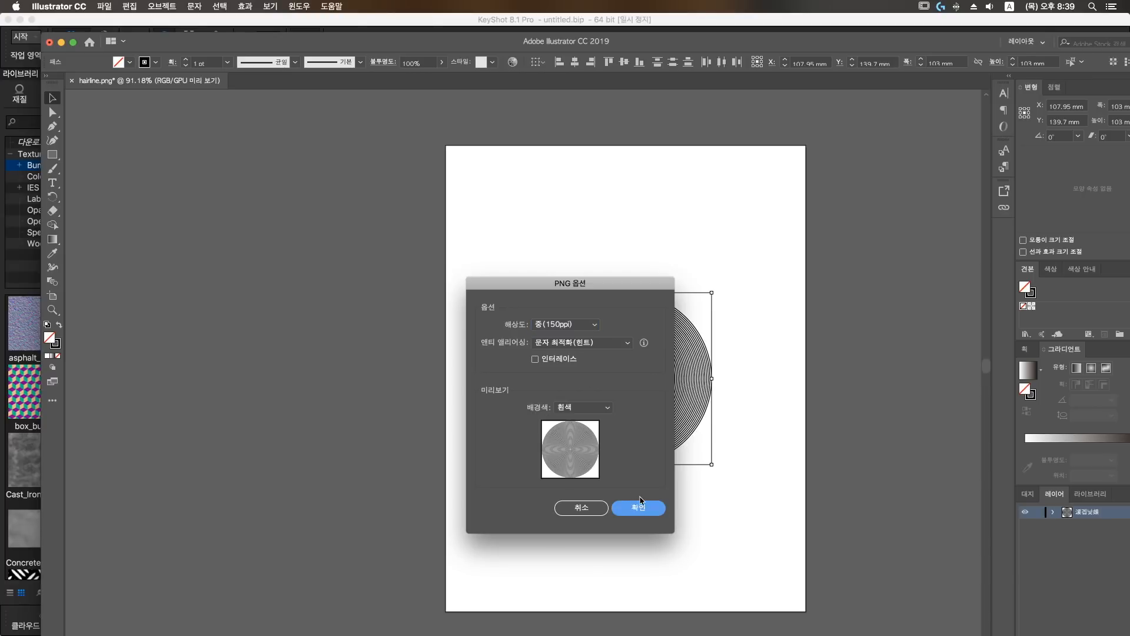
left_click(638, 507)
Switch to KeyShot and apply the brushed radial texture as a bump map on the first knob's round top
key("ctrl+Up")
left_click(635, 312)
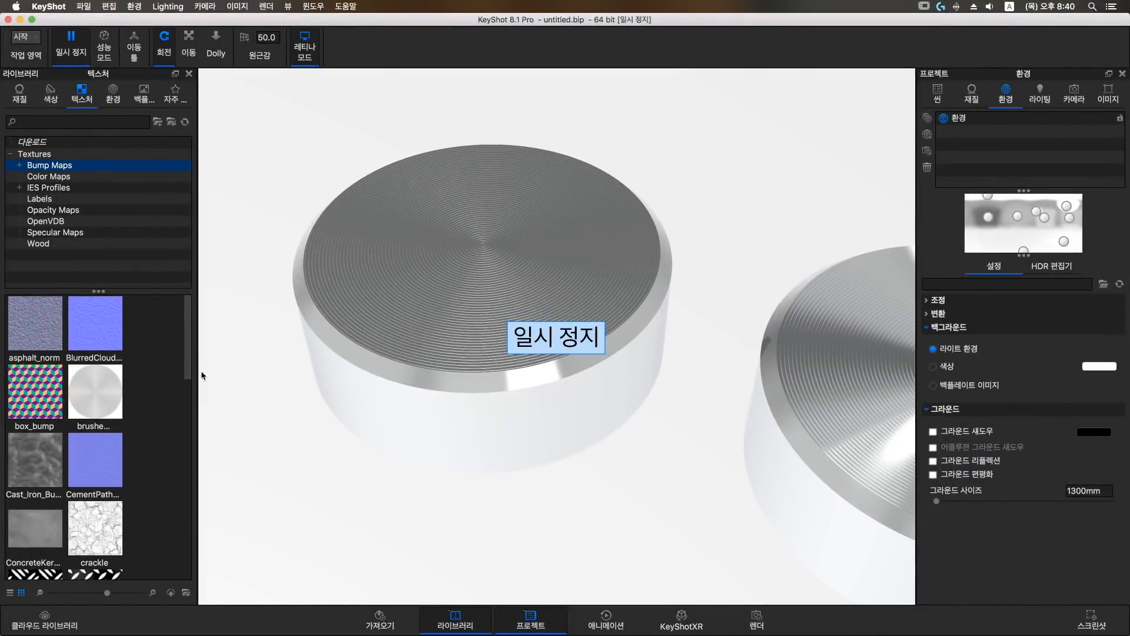
left_click(106, 402)
left_click_drag(372, 312, 399, 305)
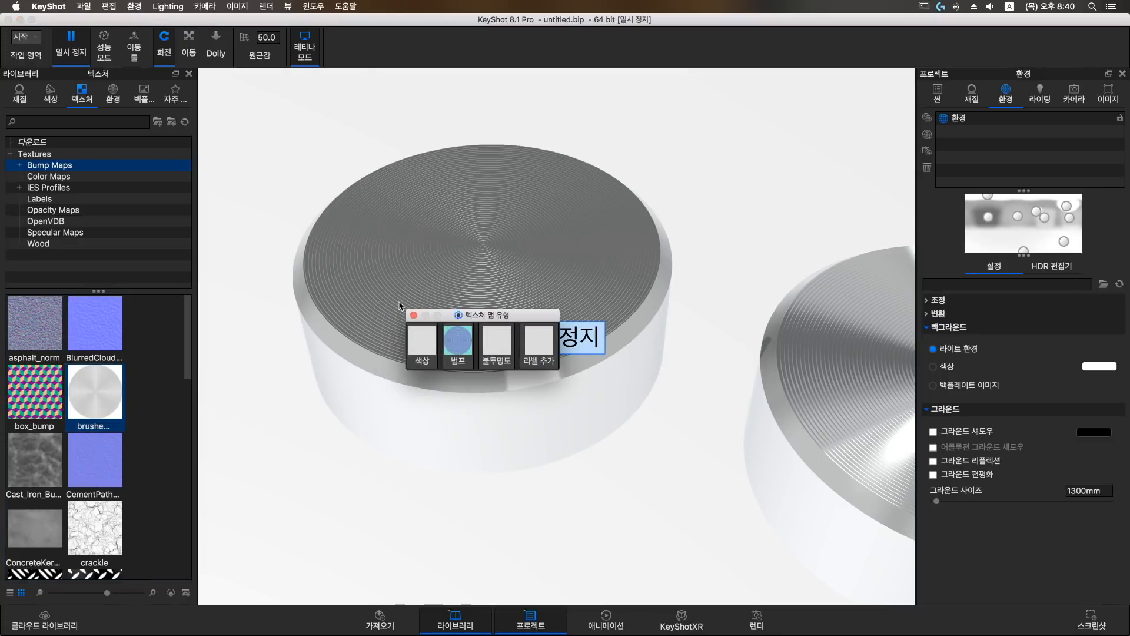
left_click(458, 342)
mouse_move(678, 537)
left_mouse_down()
mouse_move(695, 571)
mouse_move(689, 522)
left_mouse_up()
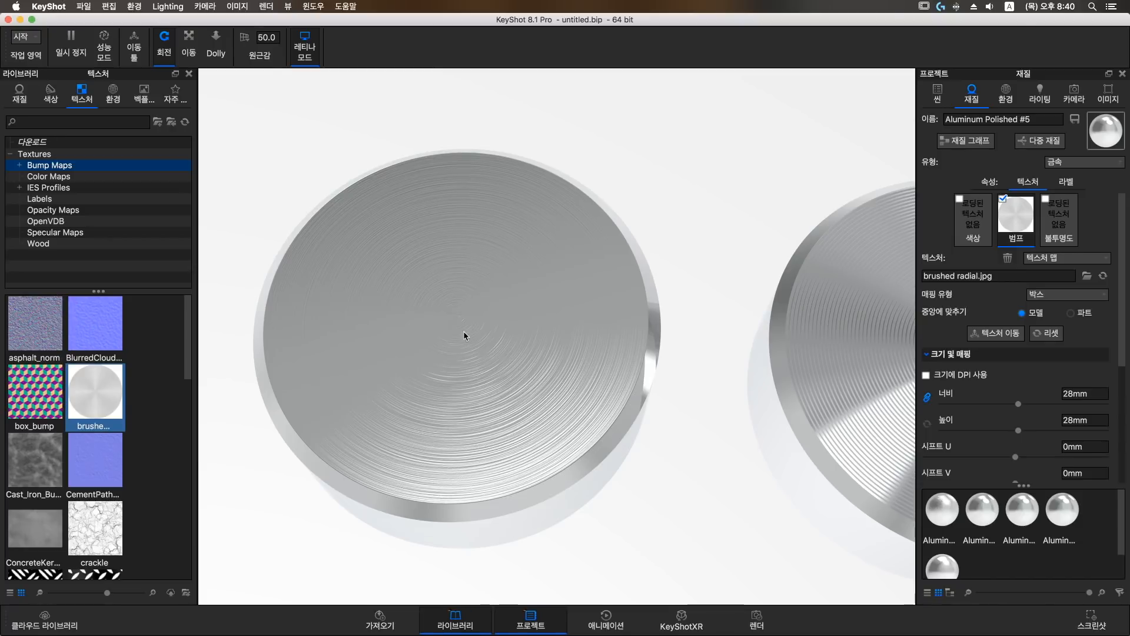
scroll(620, 355, "down", 3)
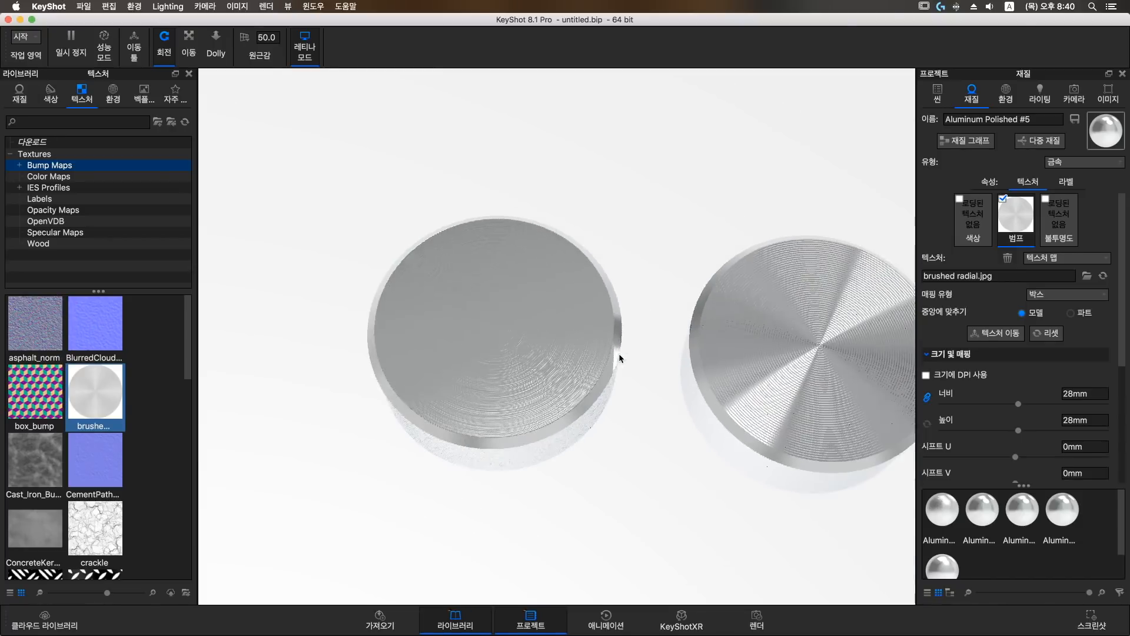
left_click_drag(827, 371, 732, 358)
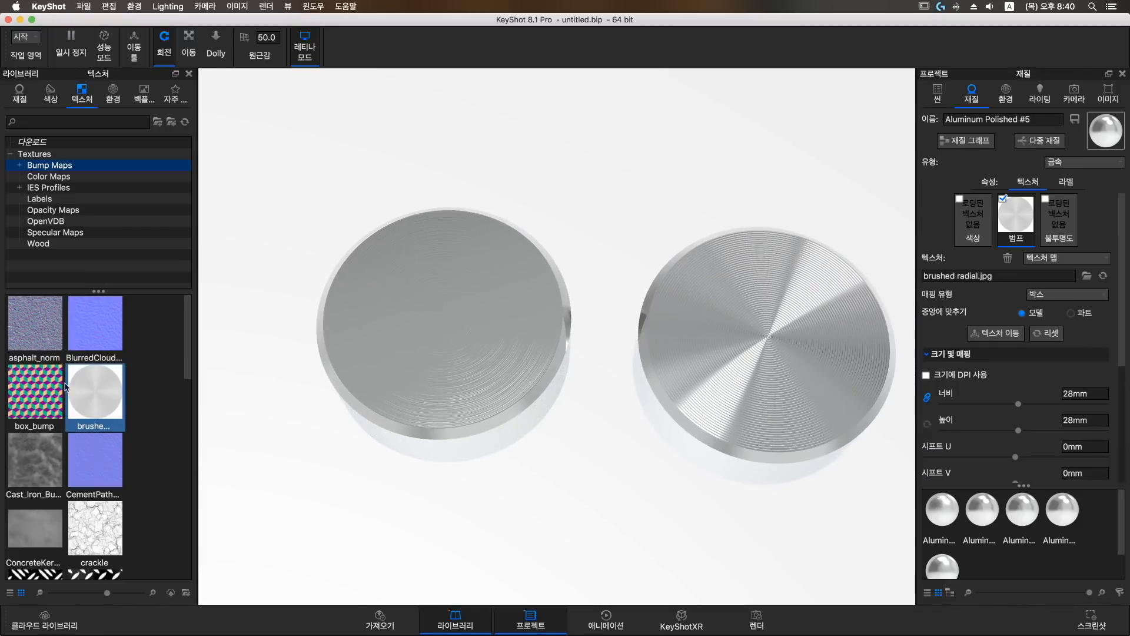
Replace the top's bump texture with hairline.png and check the grooves up close
double_click(1005, 224)
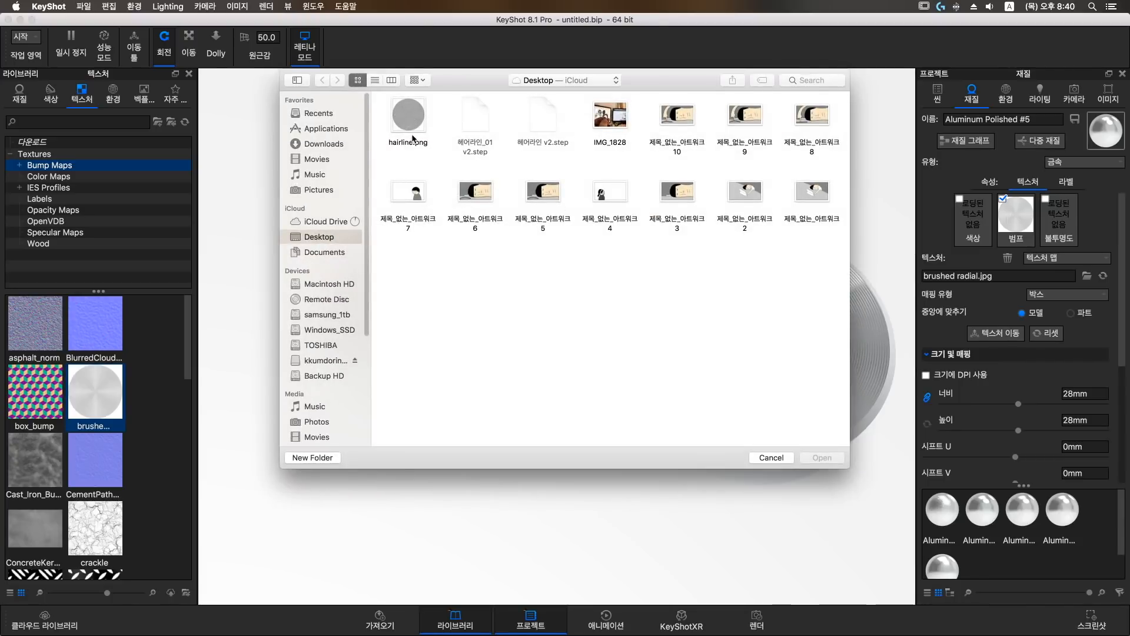
double_click(411, 129)
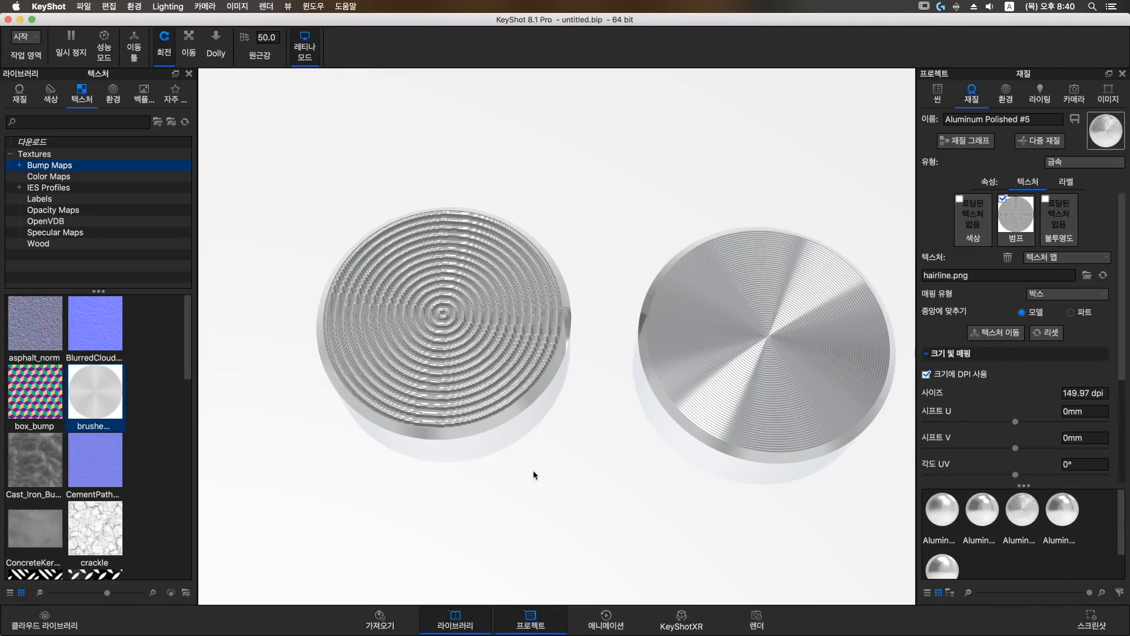
scroll(532, 471, "down", 5)
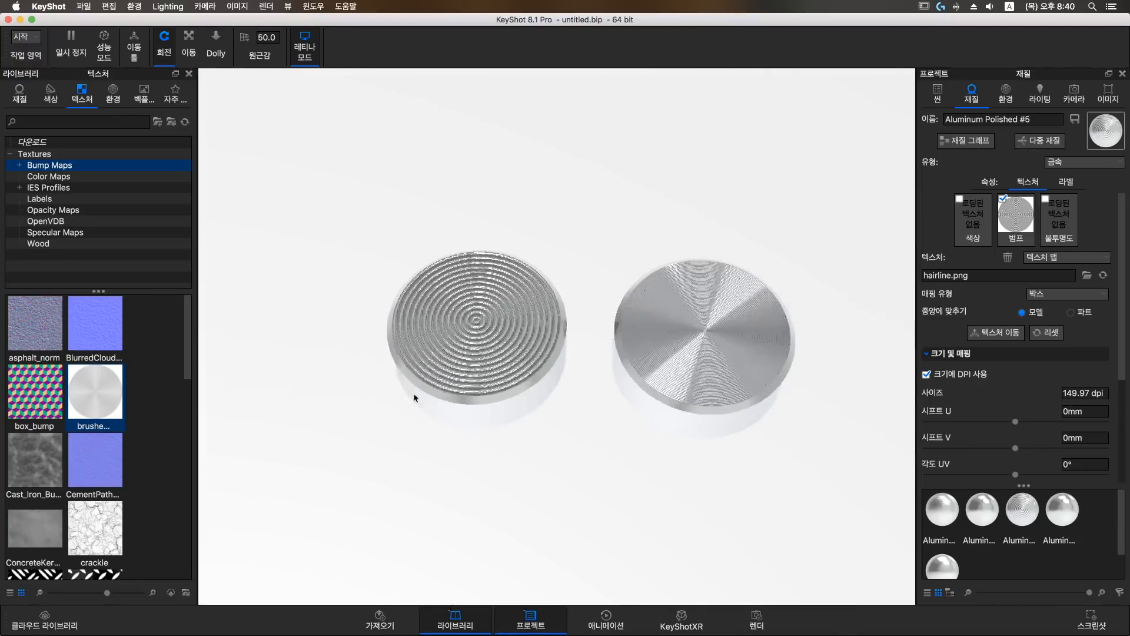
scroll(415, 398, "up", 8)
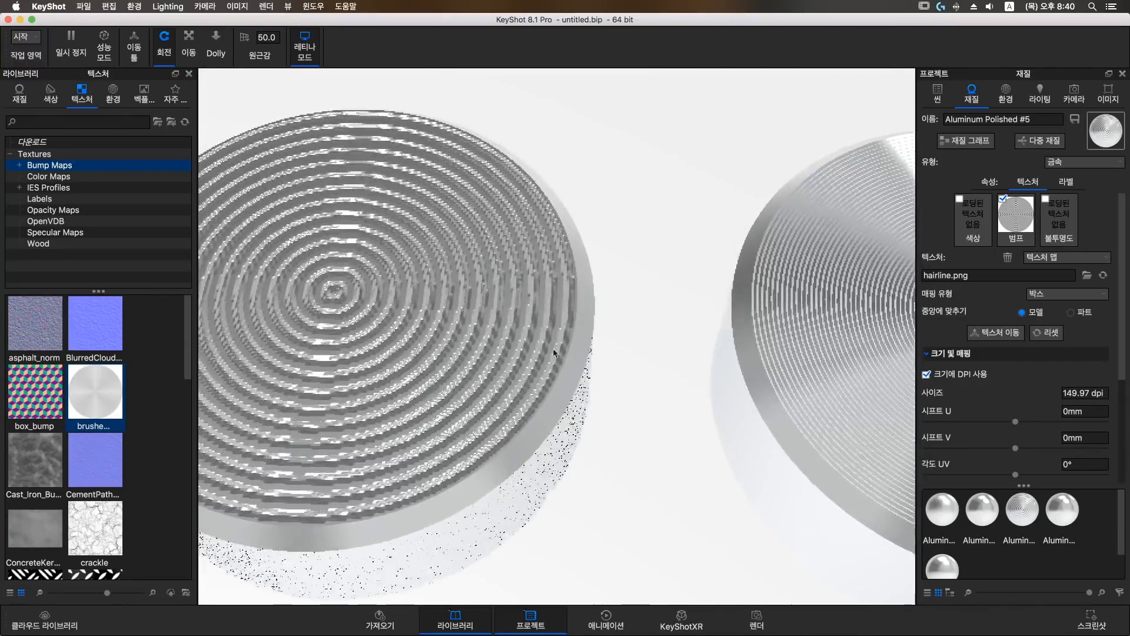
middle_click_drag(553, 352, 777, 333)
Set the bump texture's size to 150 dpi
left_click(1083, 393)
type("150")
key("Return")
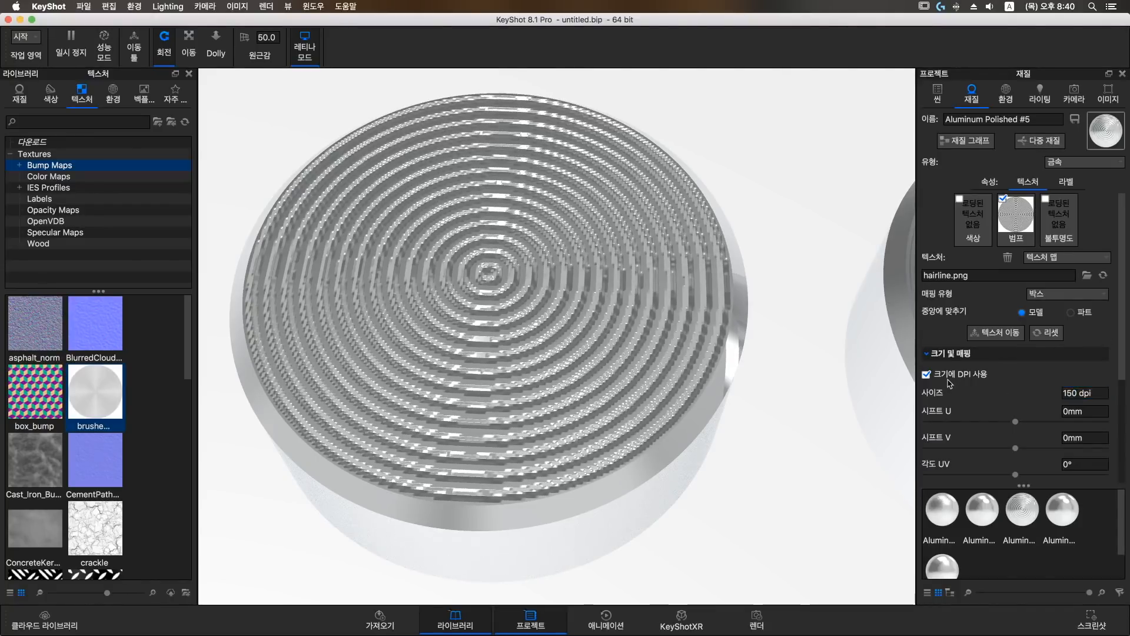
Turn off DPI-based sizing for the bump texture and set its linked width and height to 29.4 mm
left_click(926, 374)
left_click_drag(1001, 408, 960, 408)
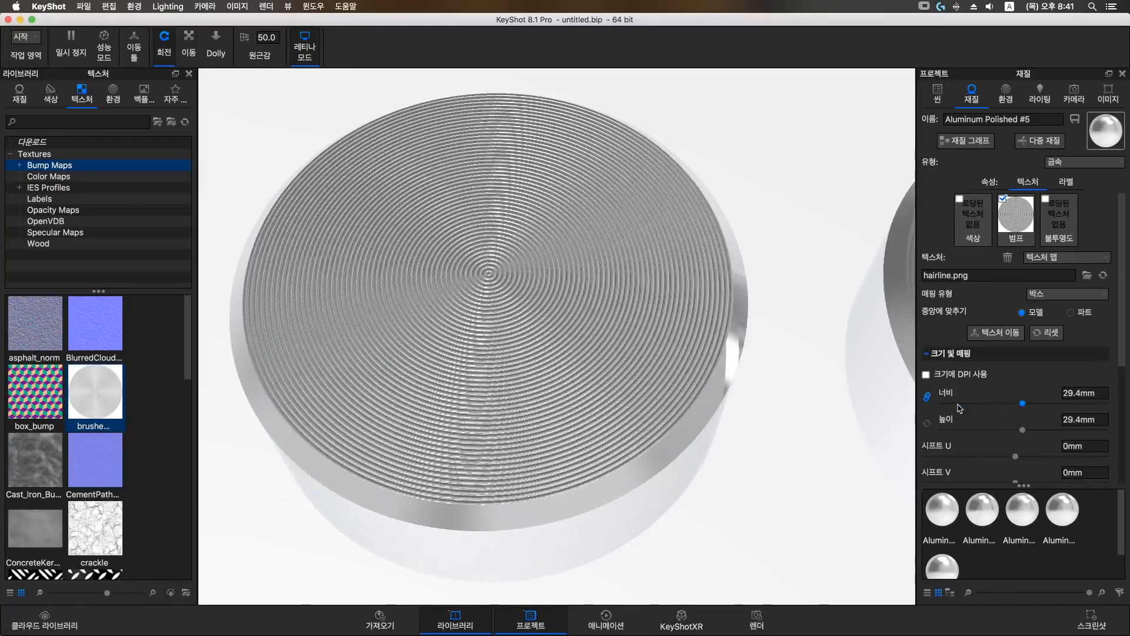
left_click_drag(724, 465, 718, 451)
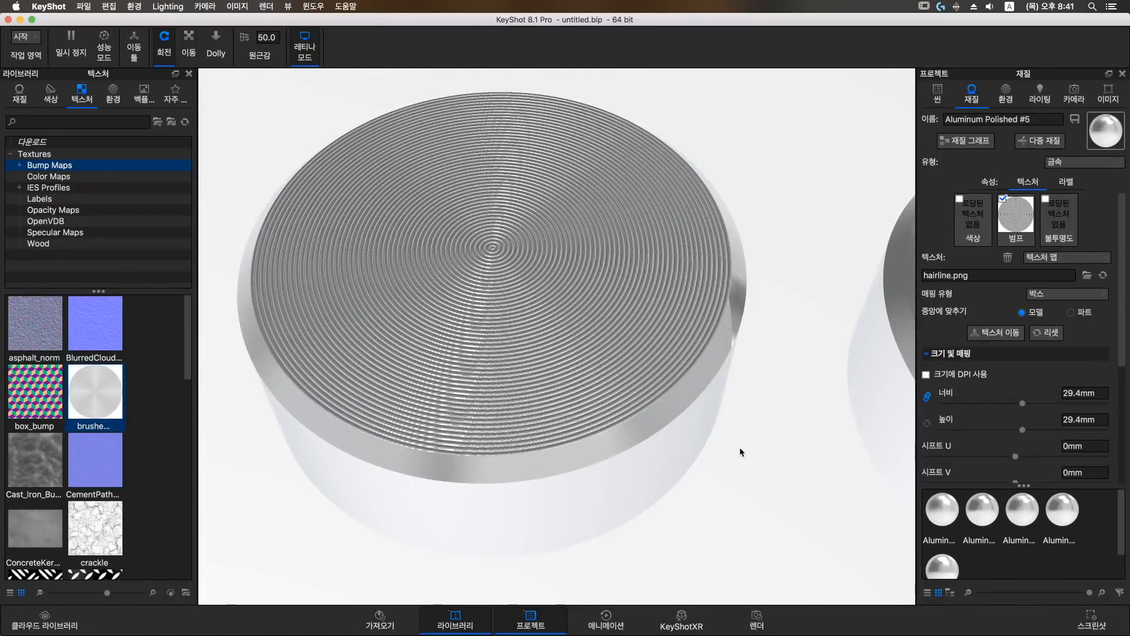
scroll(740, 448, "up", 3)
scroll(739, 448, "down", 8)
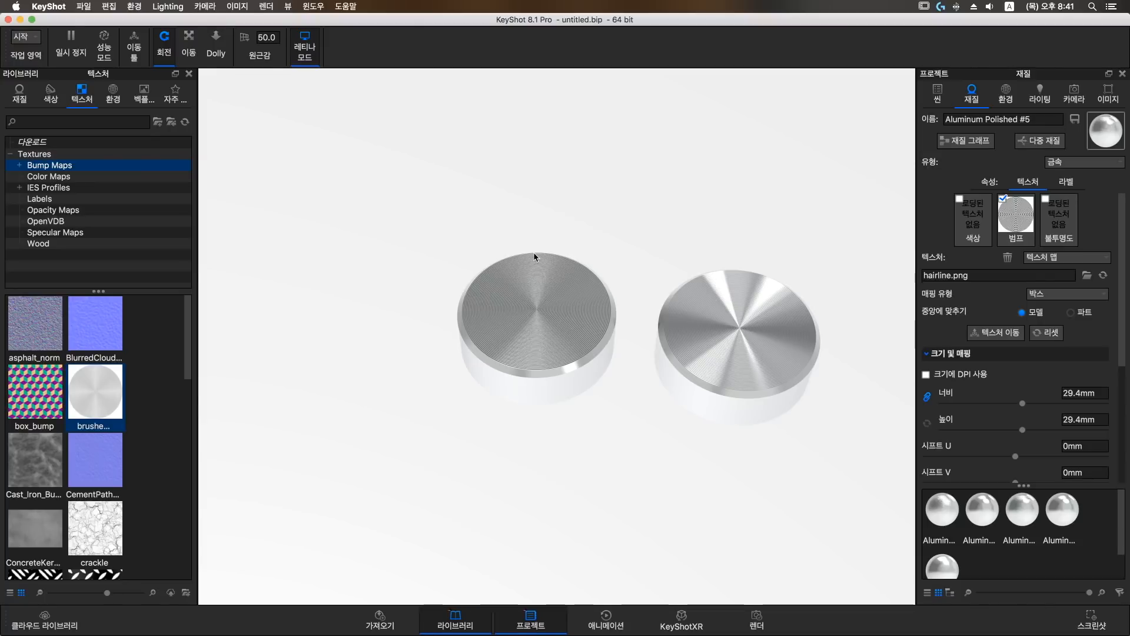
Set the roughness of the hairline-textured top's aluminum material to 0.1
mouse_move(535, 257)
left_mouse_down()
mouse_move(481, 411)
mouse_move(513, 361)
left_mouse_up()
right_click(506, 322)
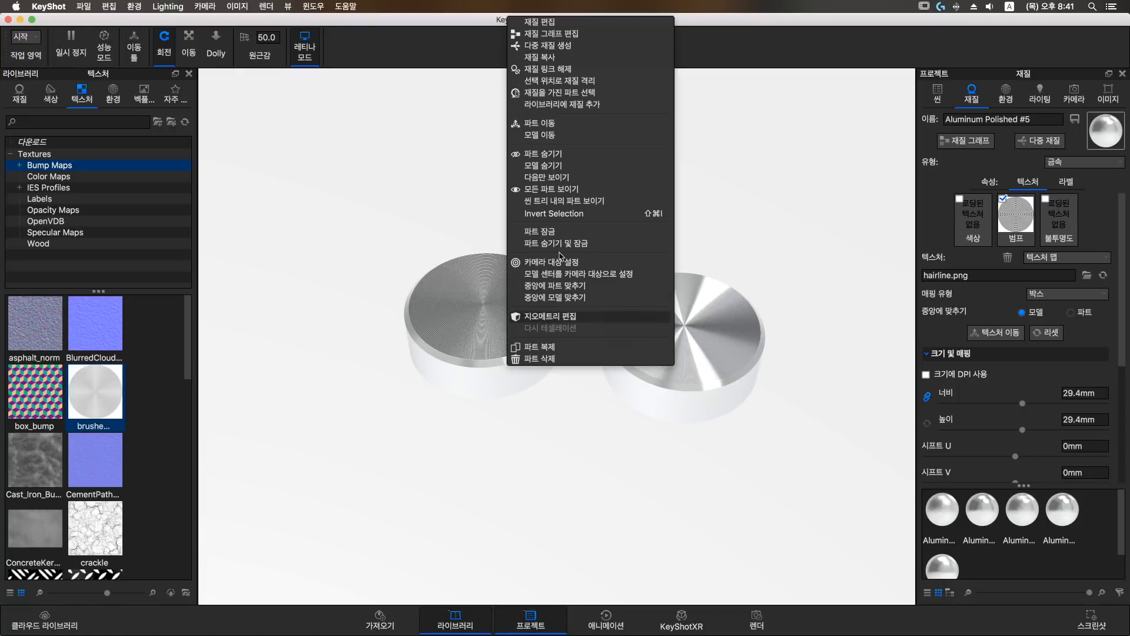
left_click(601, 22)
left_click(1101, 235)
type(".1")
key("Return")
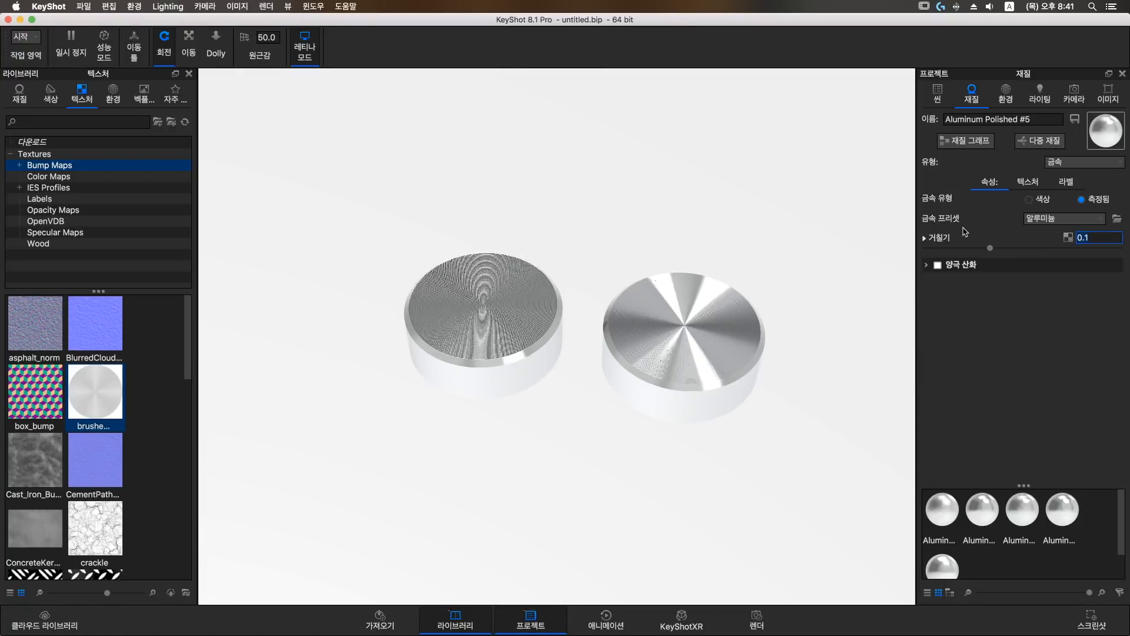
Check the material settings of the textured knob's side wall and of the modeled-groove knob
right_click(534, 369)
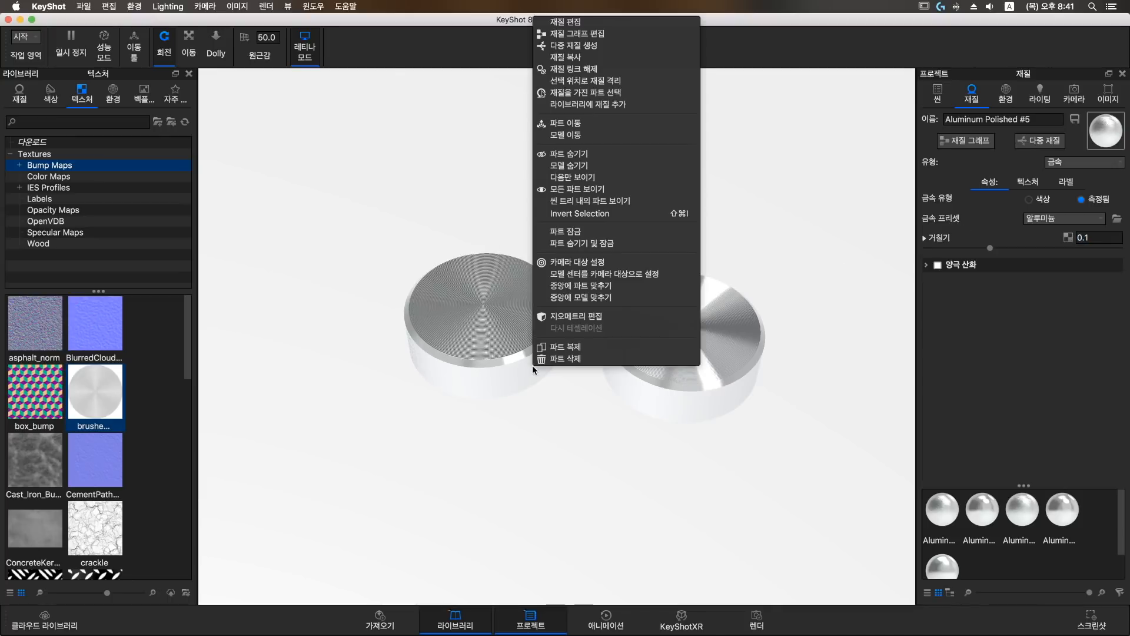
left_click(618, 24)
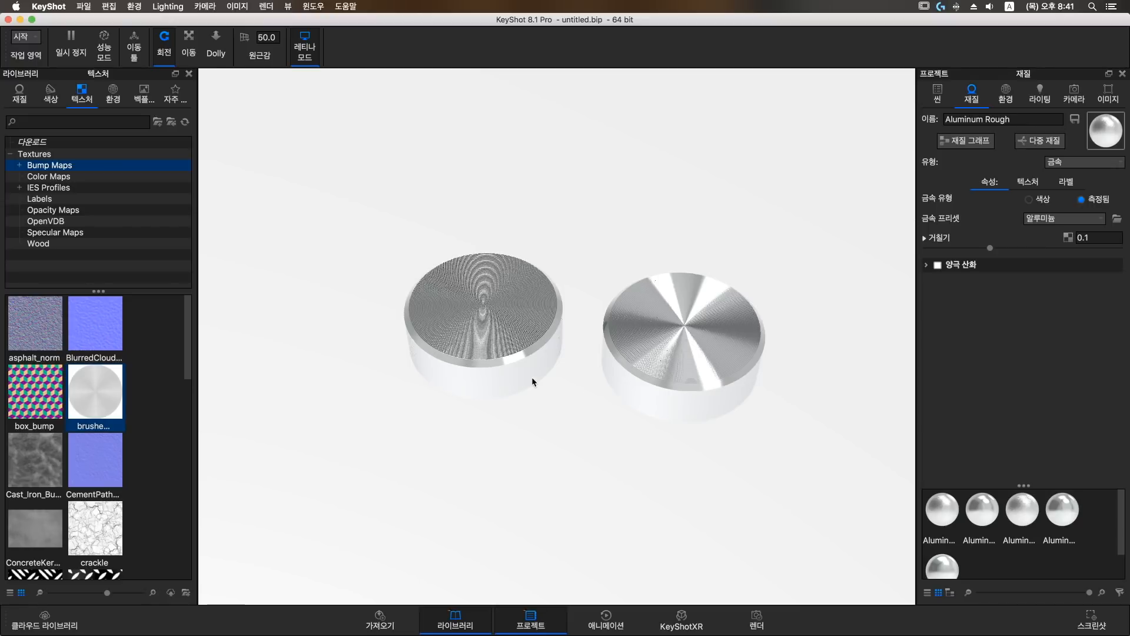
left_click(1031, 188)
left_click(989, 183)
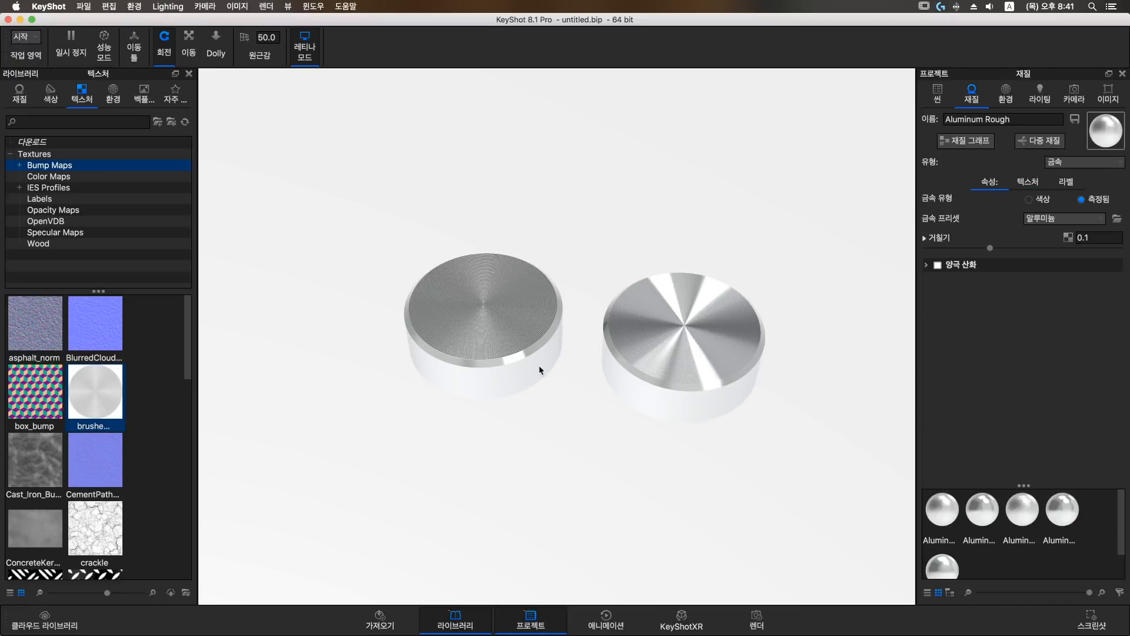
right_click(666, 403)
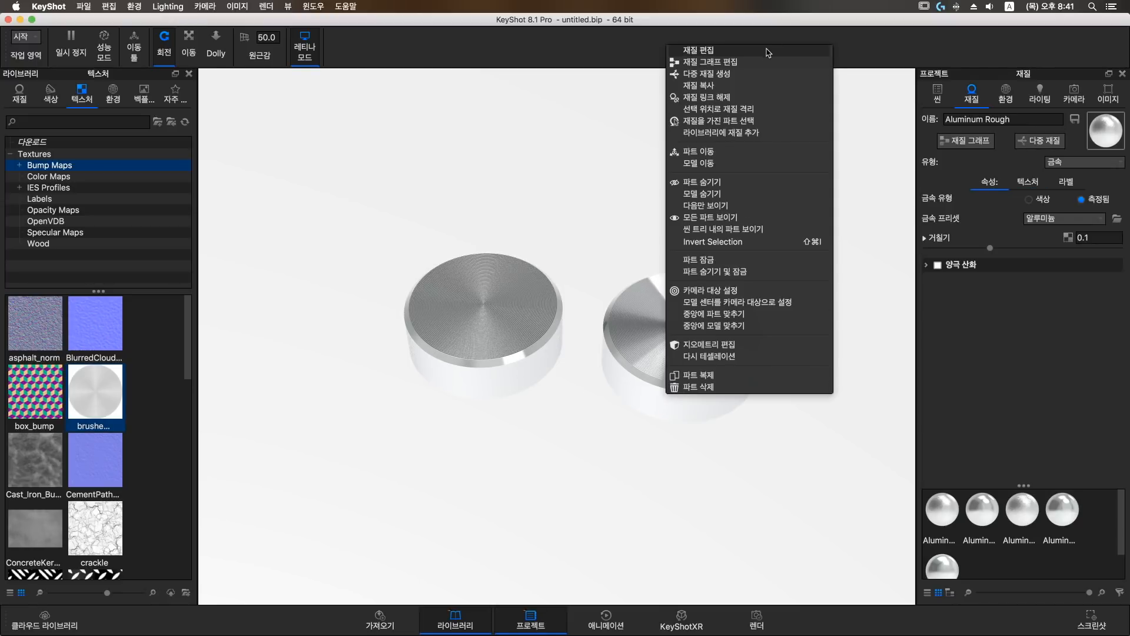
left_click(771, 68)
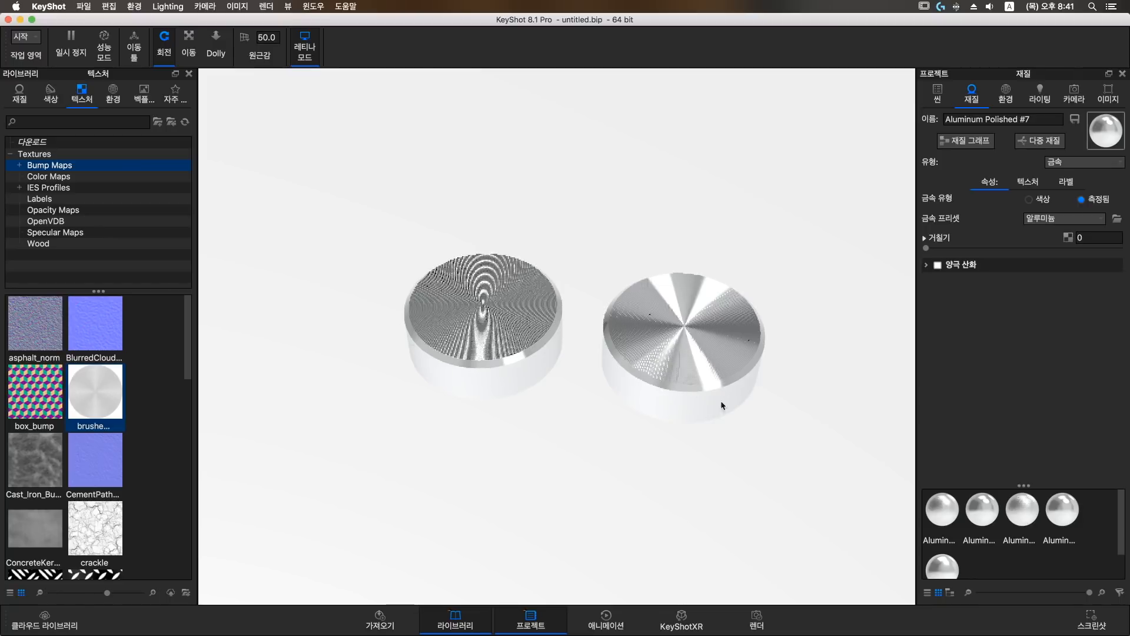
Open the part of the 헤어라인_01 v2 model in the geometry editor, using the mode that splits object surfaces
left_click(938, 94)
left_click(945, 234)
left_click(1015, 246)
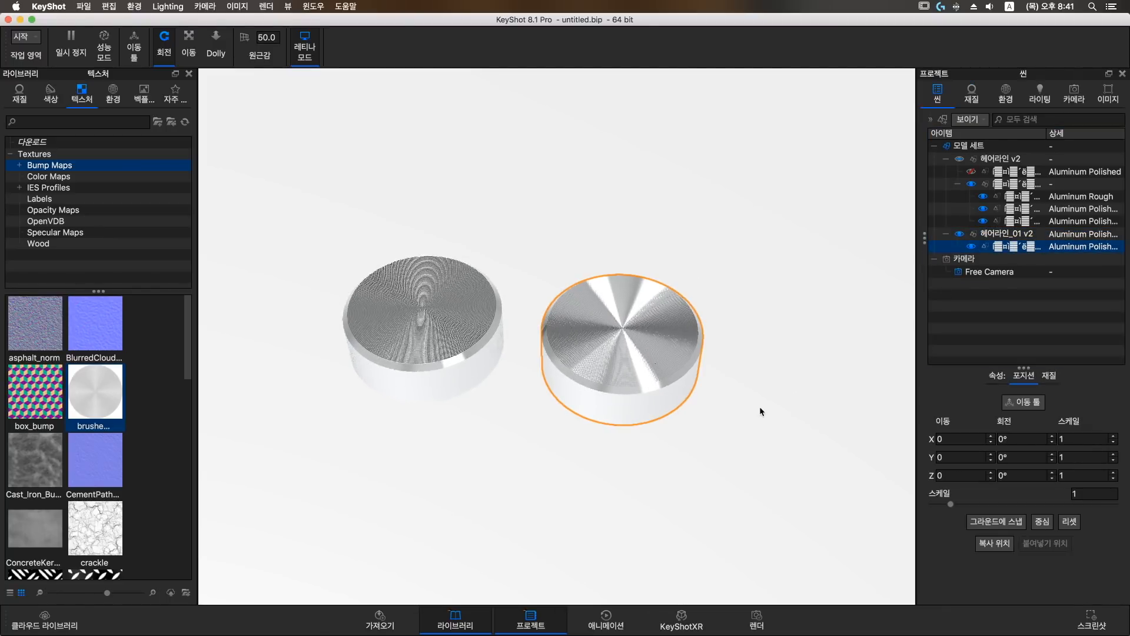
scroll(669, 422, "down", 3)
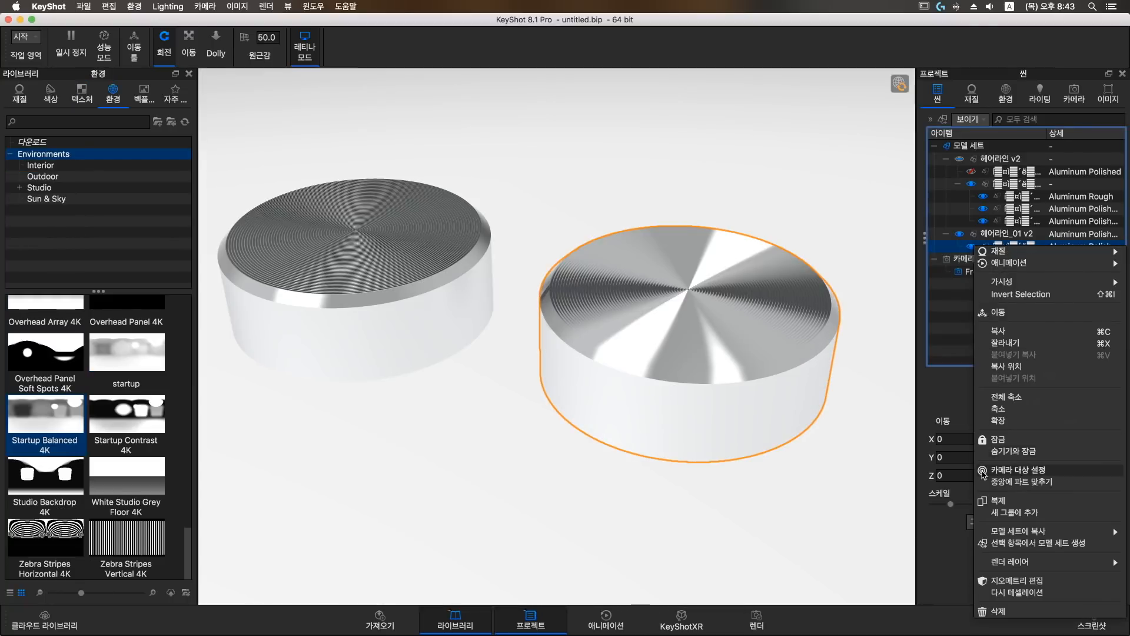
left_click(1008, 582)
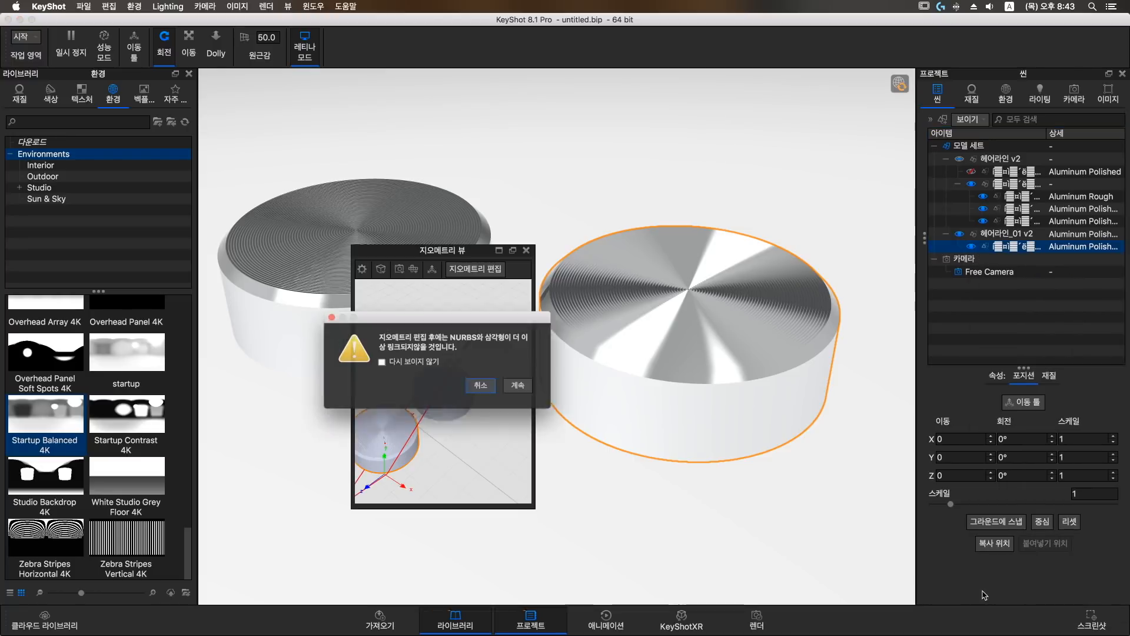
left_click(525, 389)
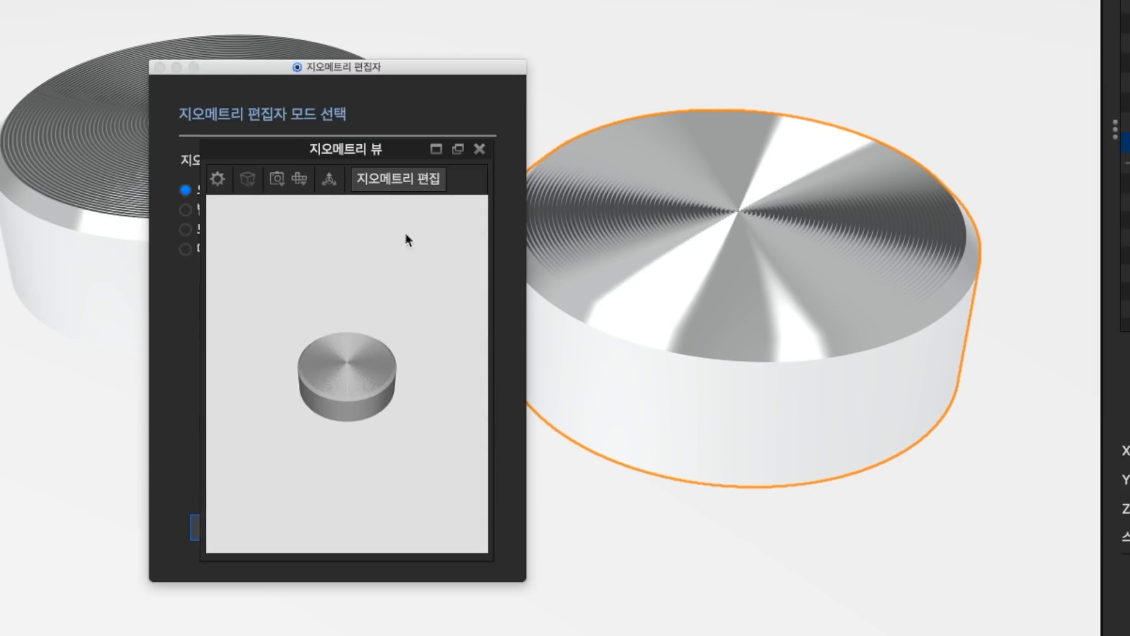
left_click(425, 97)
left_click_drag(429, 71, 847, 54)
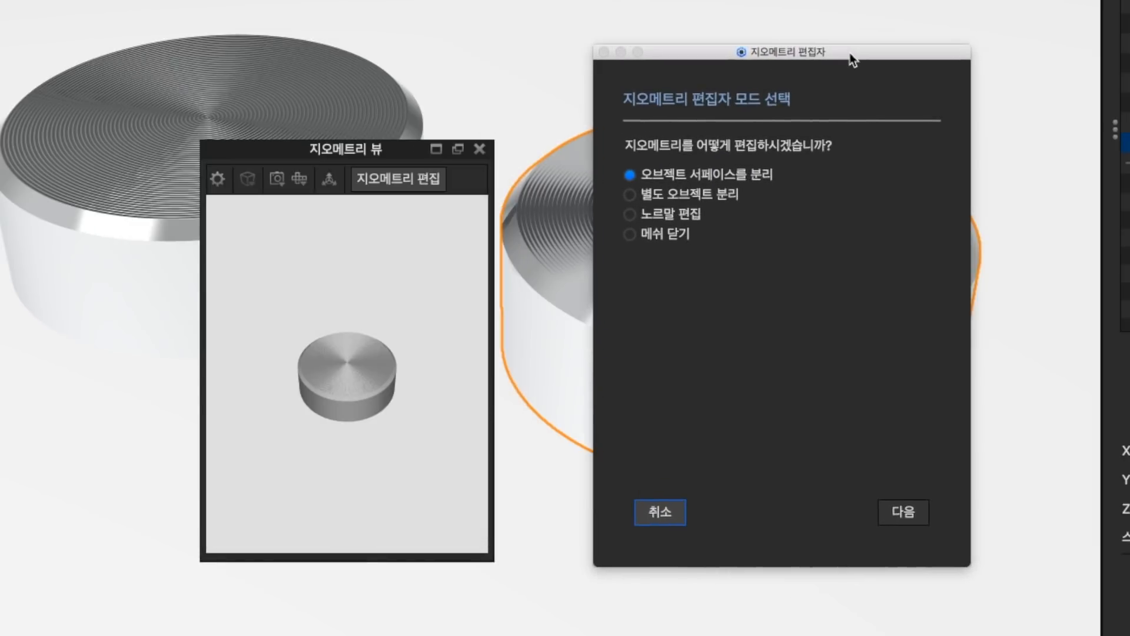
left_click(884, 514)
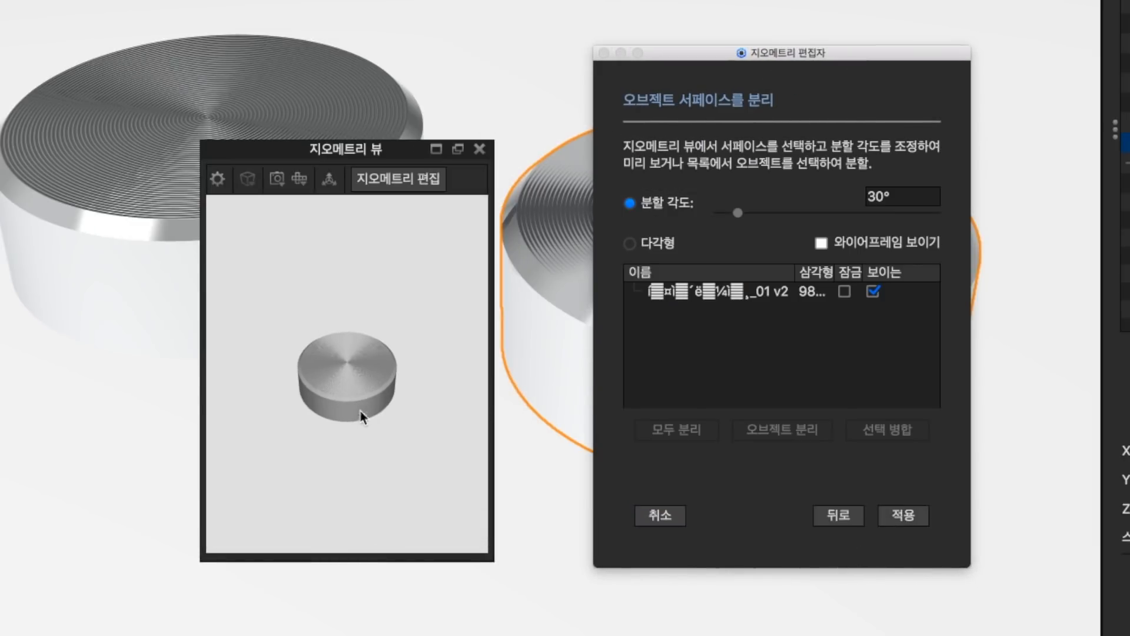
Split the chamfer face off the knob as a separate object, using a 40° split angle
scroll(365, 392, "up", 5)
left_click(396, 416)
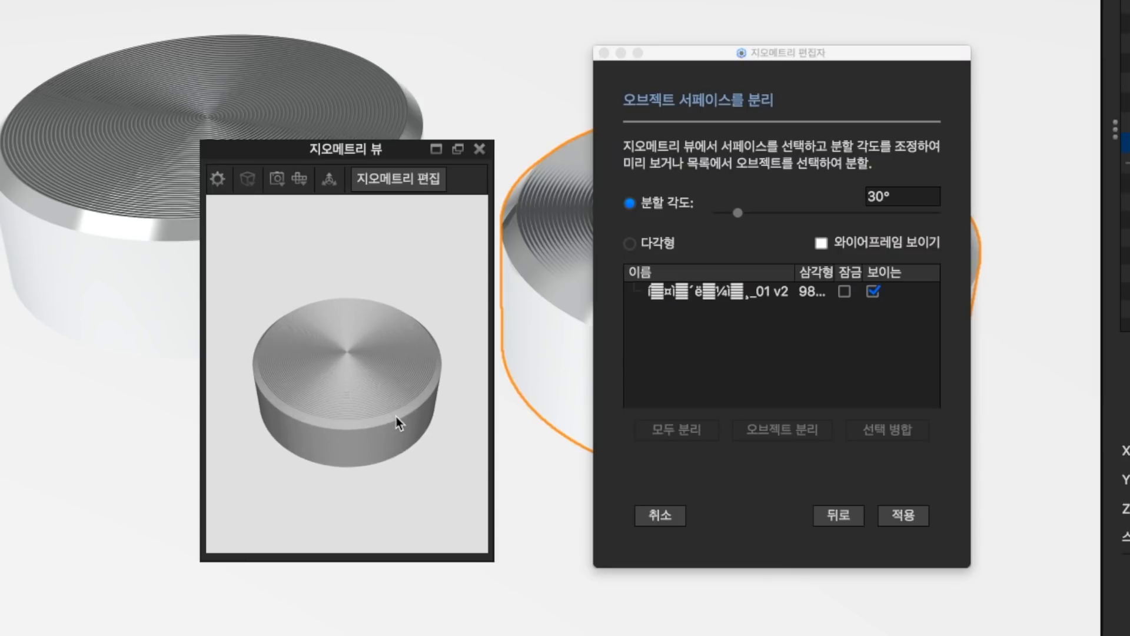
left_click(771, 286)
left_click_drag(891, 197, 810, 199)
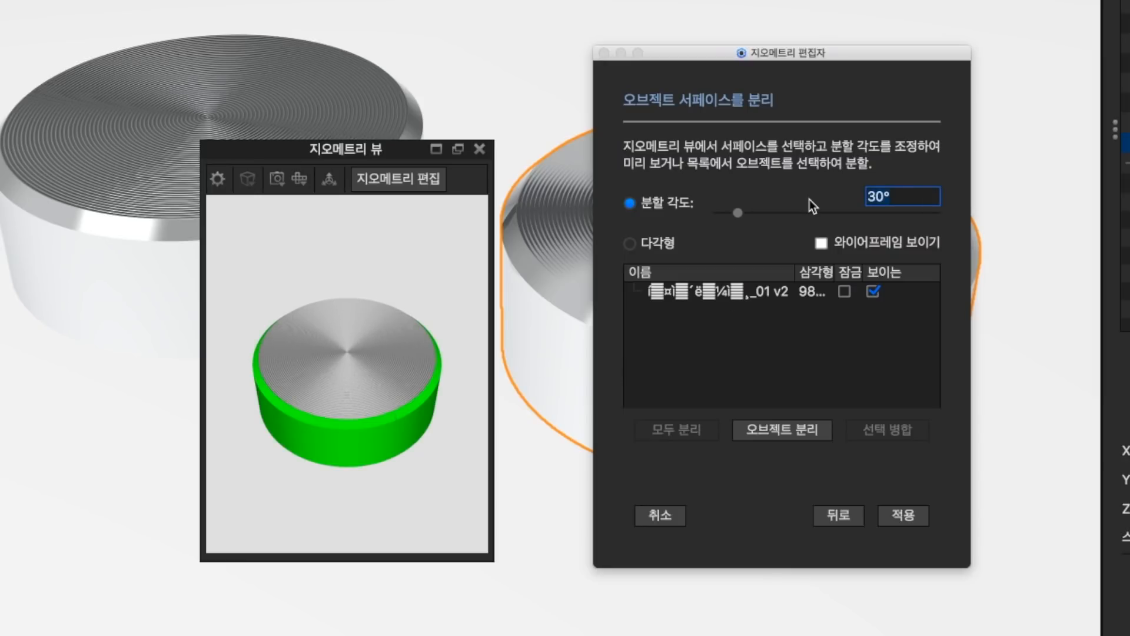
key("BackSpace")
type("40")
key("Return")
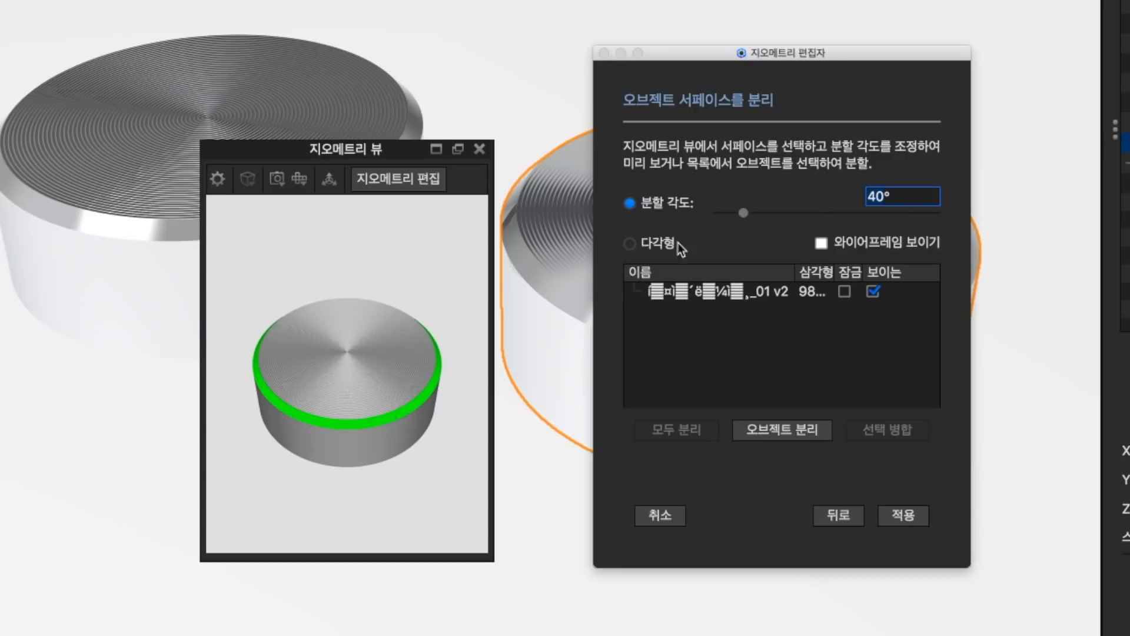
left_click(787, 430)
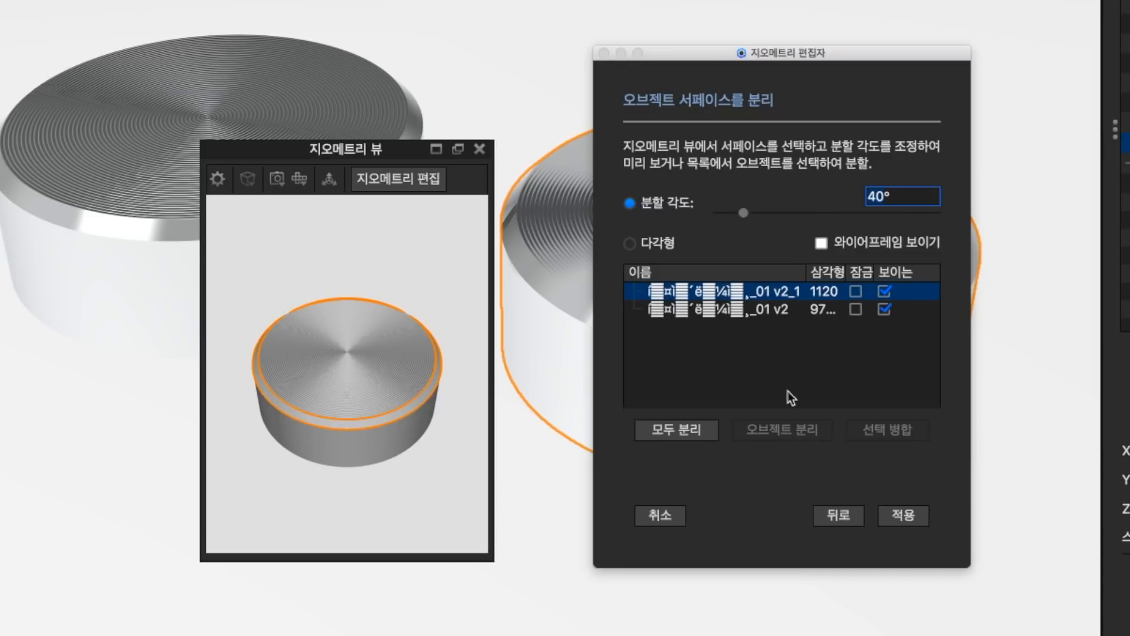
Split the knob's side wall off as a separate object and apply the surface separation
left_click(404, 433)
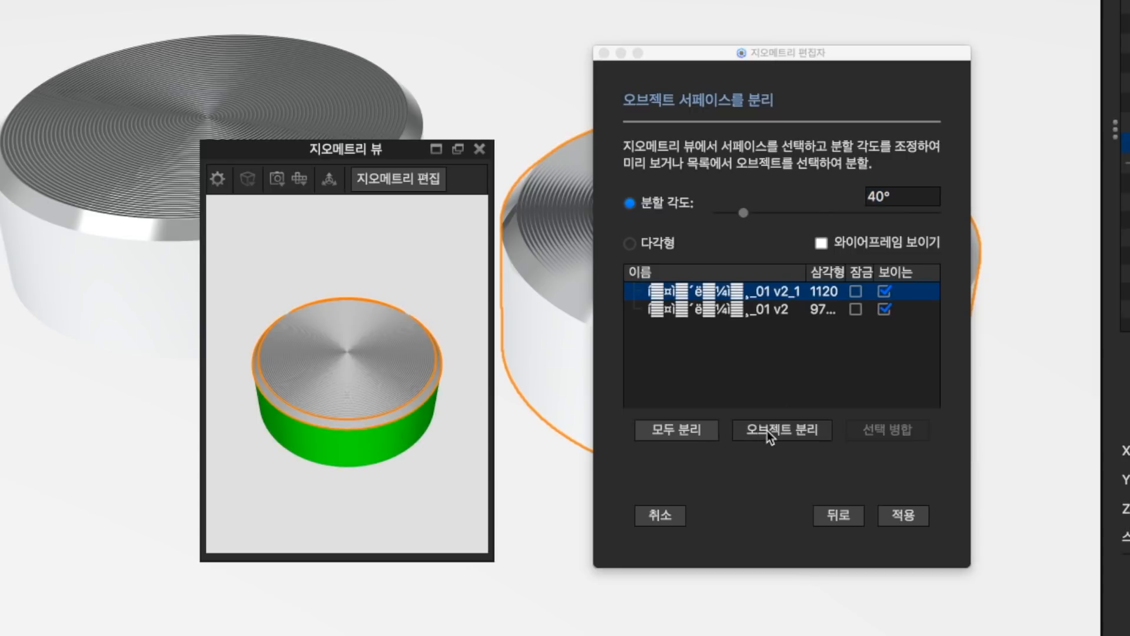
left_click(767, 430)
left_click(906, 526)
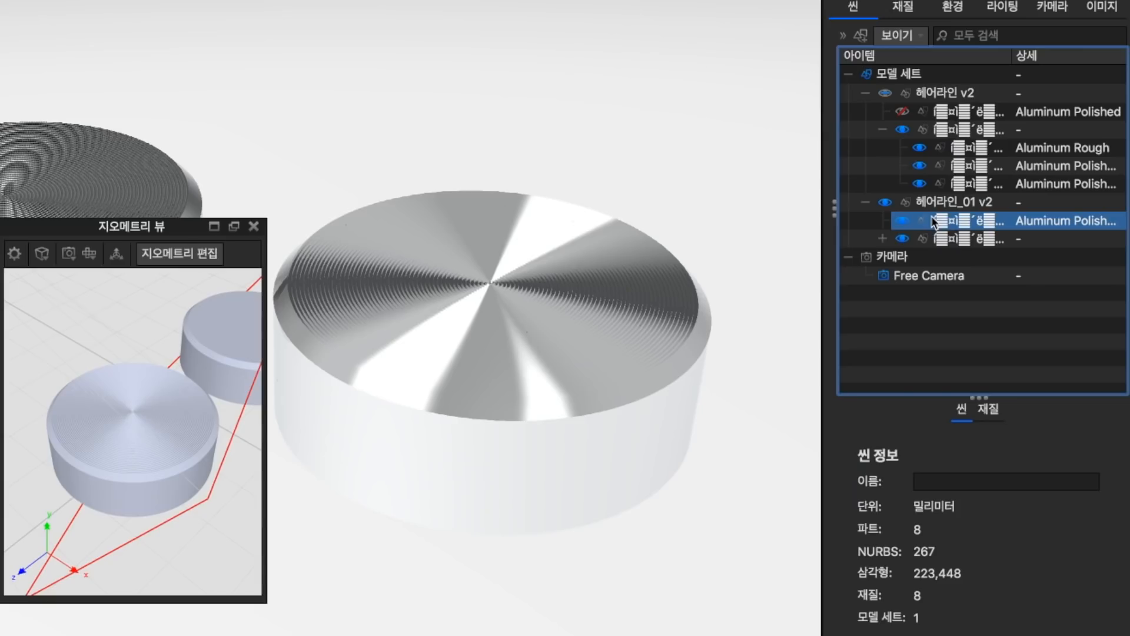
Hide the original unsplit part of 헤어라인_01 v2, identify the split parts in its expanded group, and close the geometry view
left_click(902, 221)
left_click(883, 239)
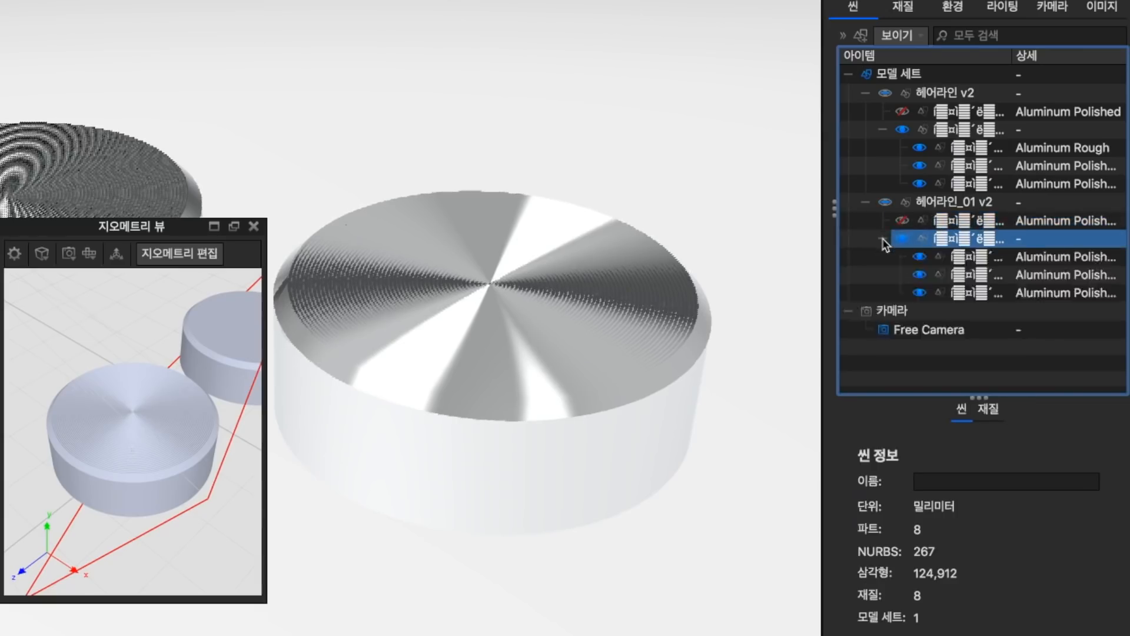
left_click(954, 260)
left_click(965, 293)
left_click(970, 277)
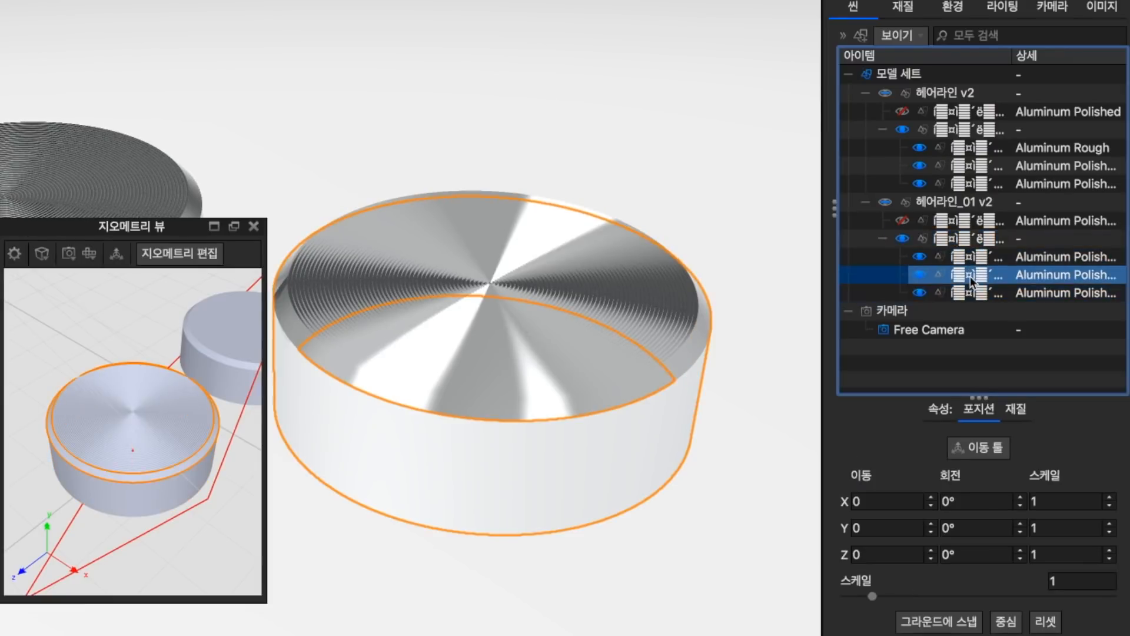
left_click(254, 226)
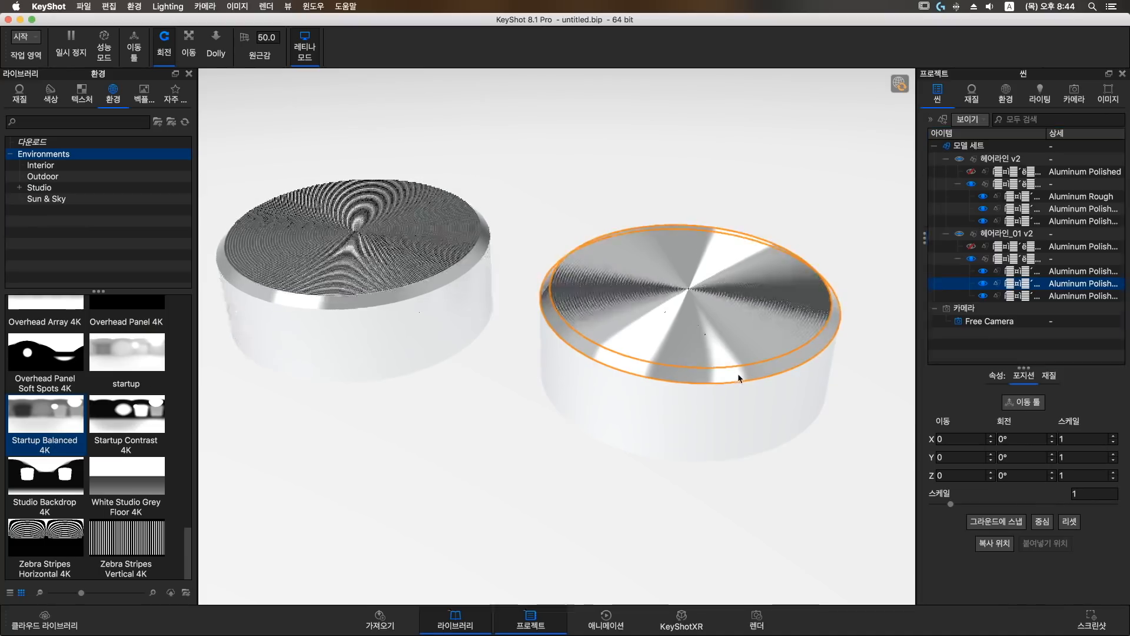
Open the material of the modeled-groove knob's split chamfer face
right_click(975, 283)
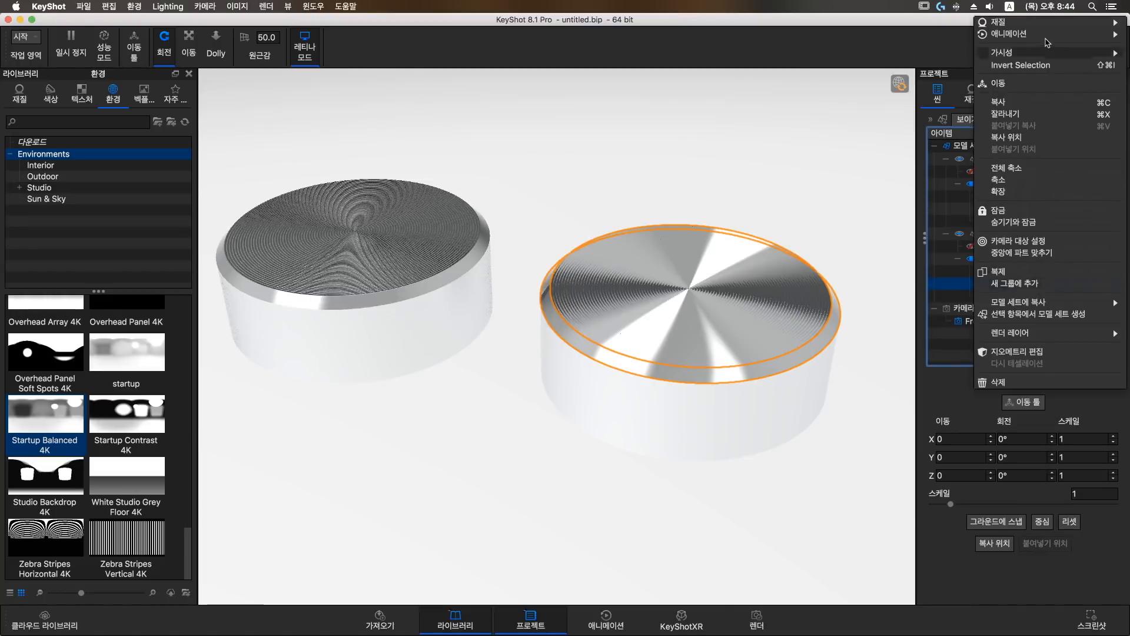
mouse_move(1043, 26)
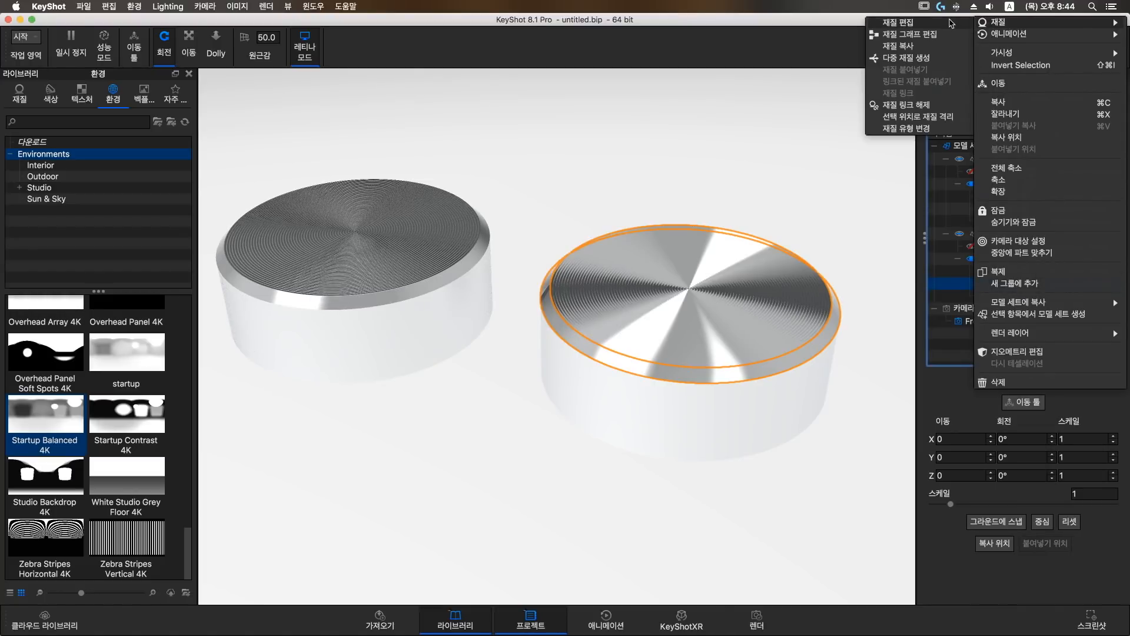
left_click(897, 22)
Set the roughness of the modeled-groove knob's side wall aluminum material to 0.1
right_click(732, 410)
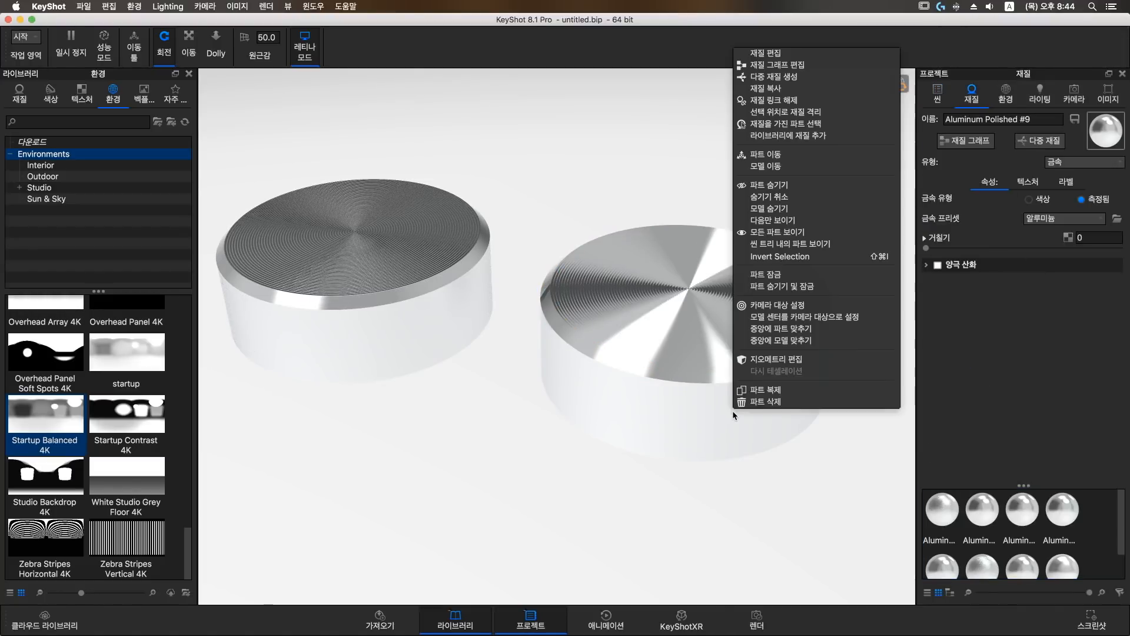
left_click(776, 56)
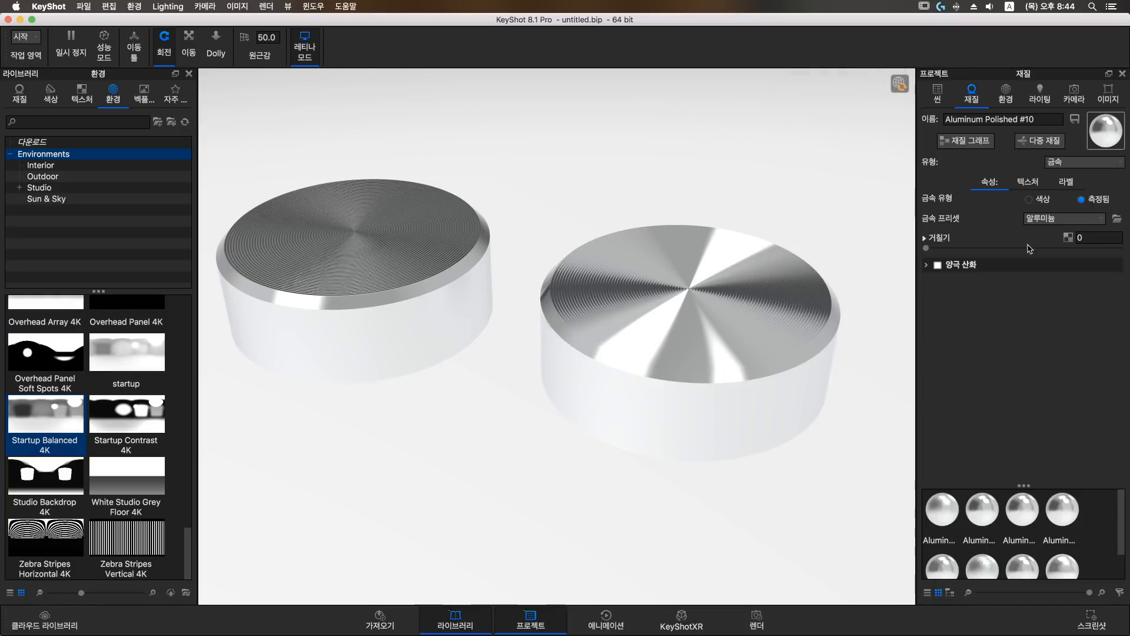
left_click(939, 248)
left_click_drag(1106, 237, 1007, 249)
type("0.1")
key("Return")
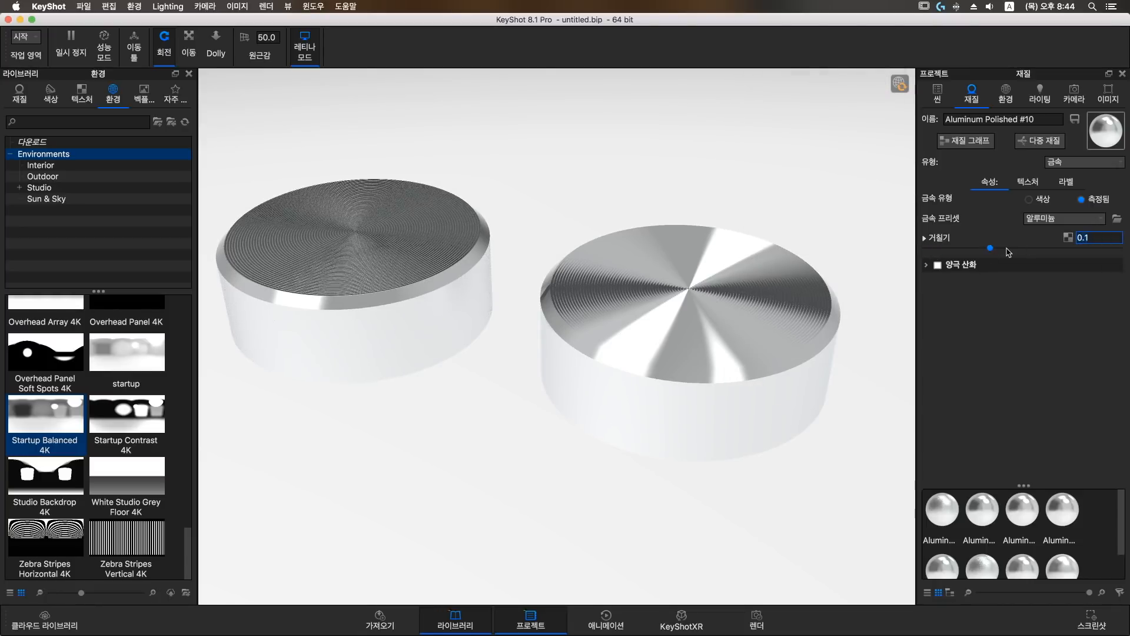
Set the roughness of the modeled-groove knob's grooved top aluminum material to 0.1
right_click(691, 268)
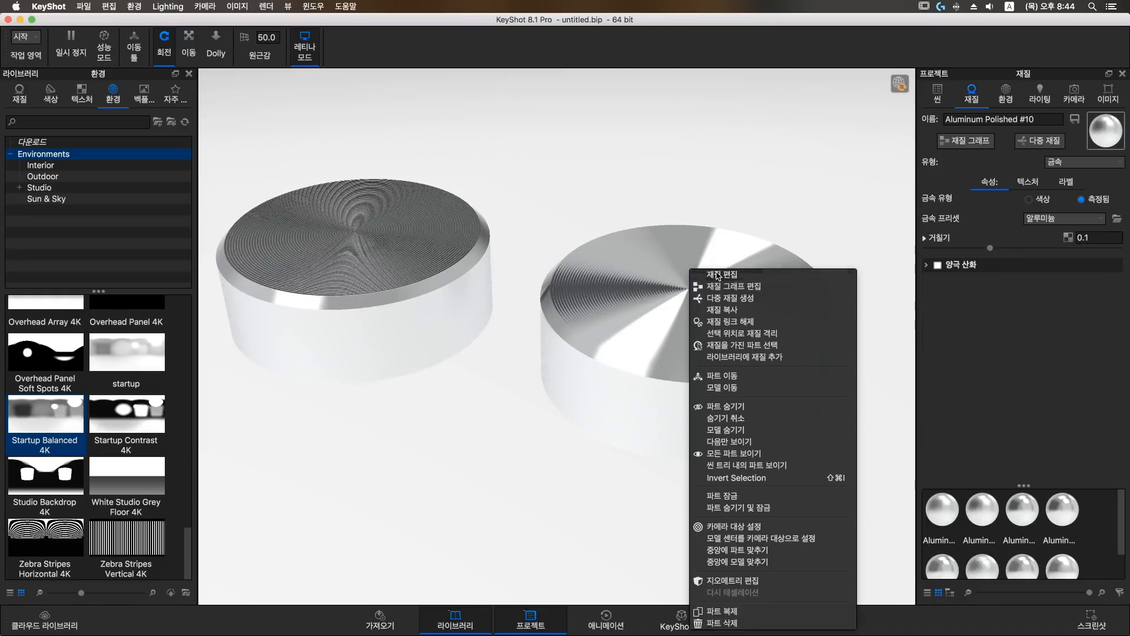
left_click(720, 274)
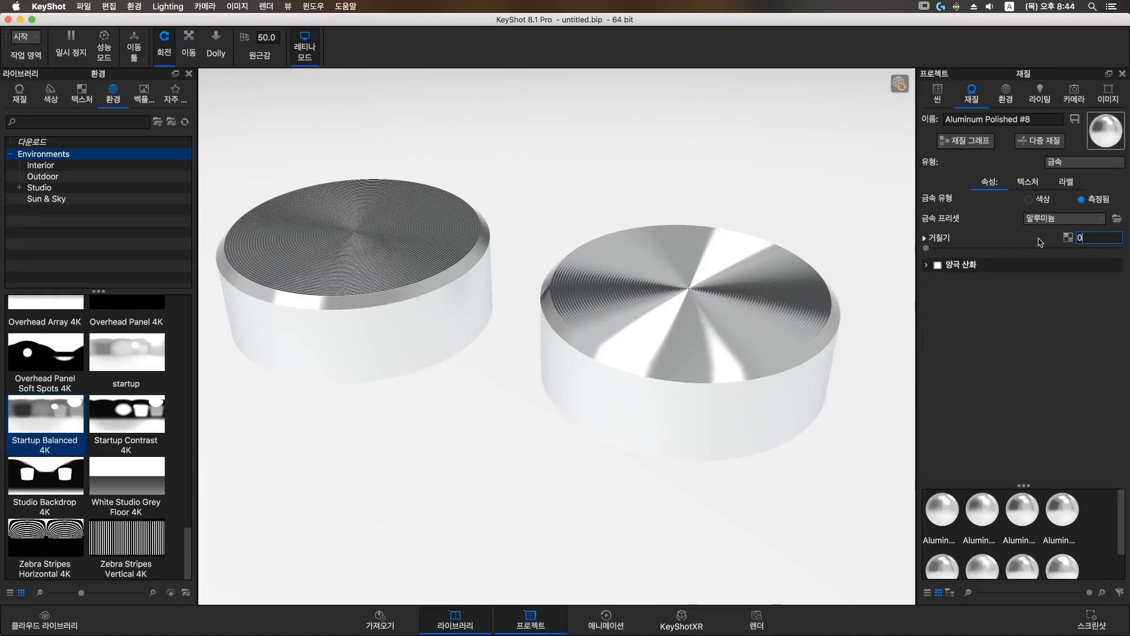
key("Return")
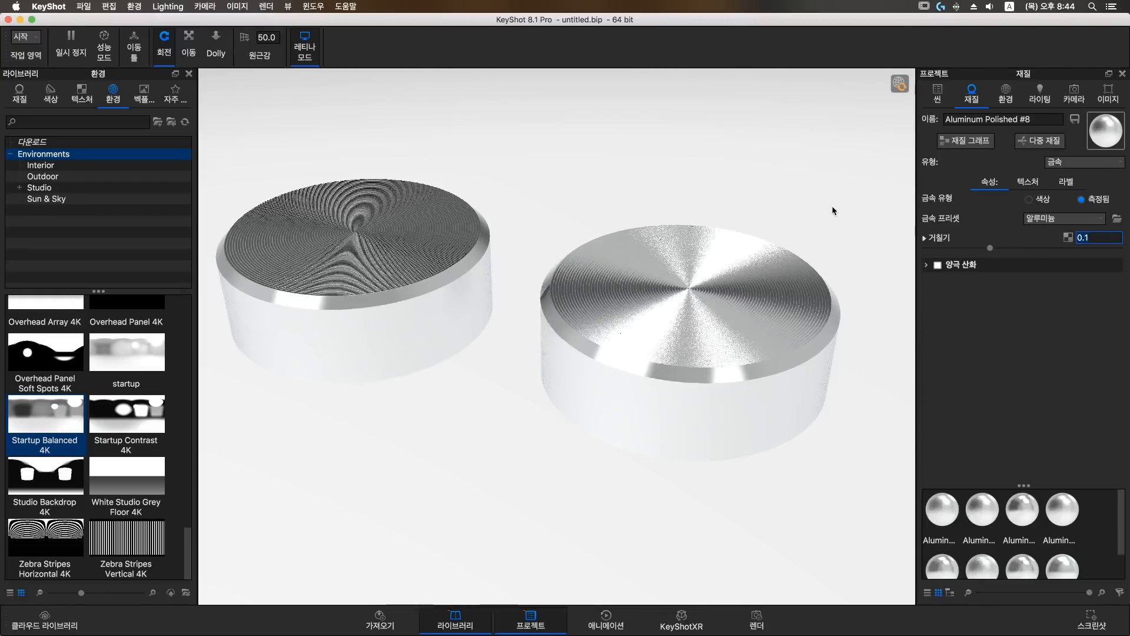
scroll(811, 212, "up", 5)
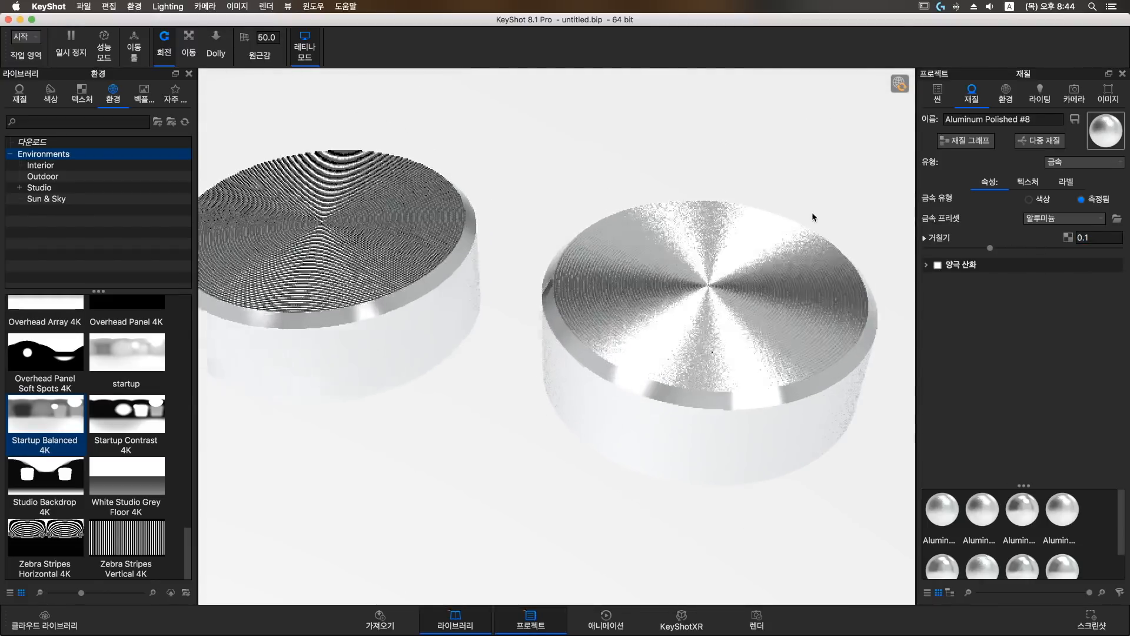
scroll(811, 215, "down", 3)
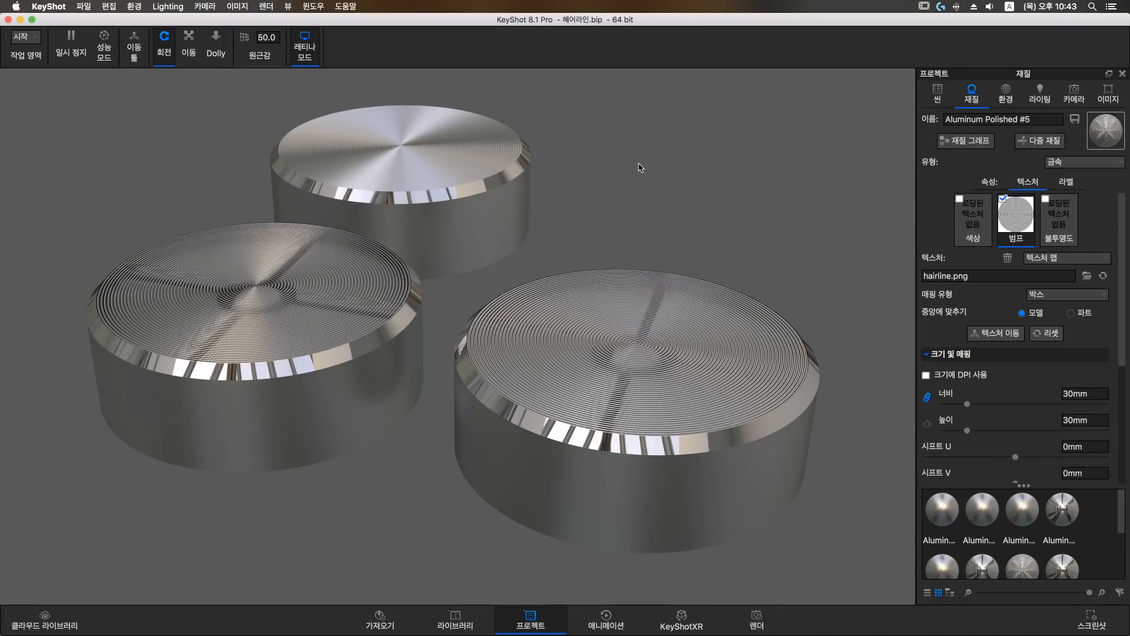
Compare the brushed tops of the three knobs in the 헤어라인.bip scene from nearly overhead
left_click_drag(641, 167, 656, 230)
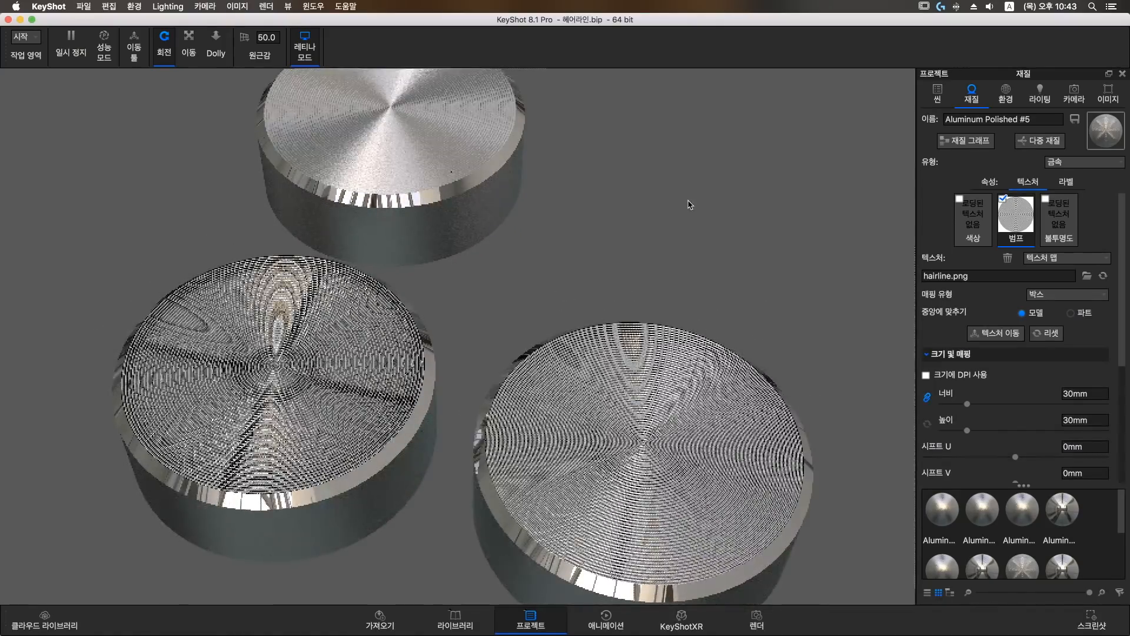
left_click_drag(683, 224, 696, 272)
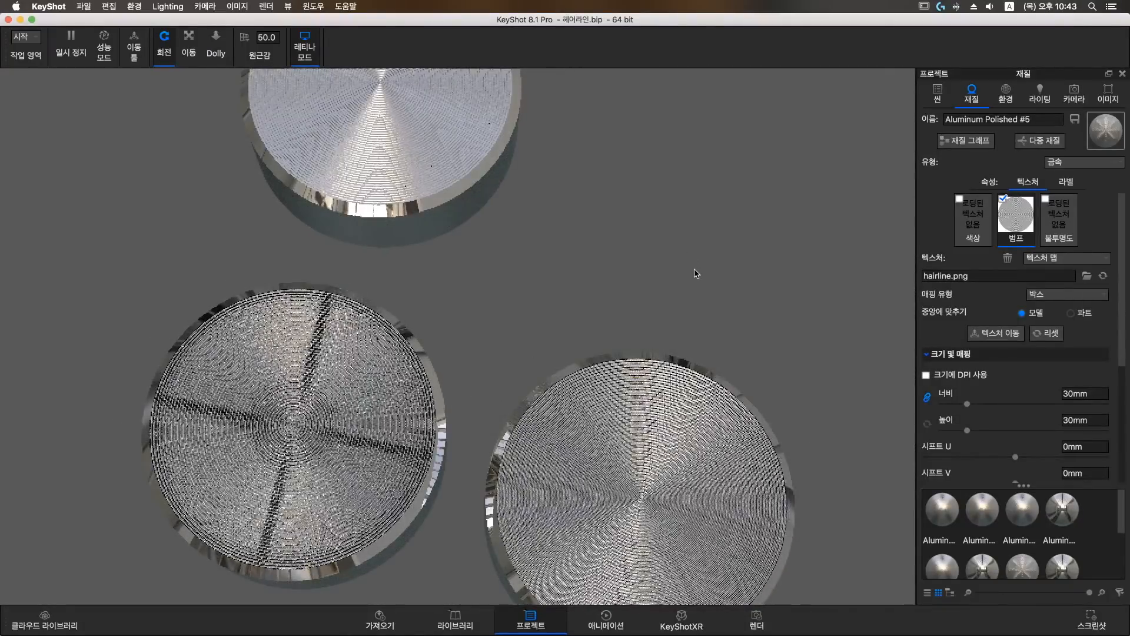